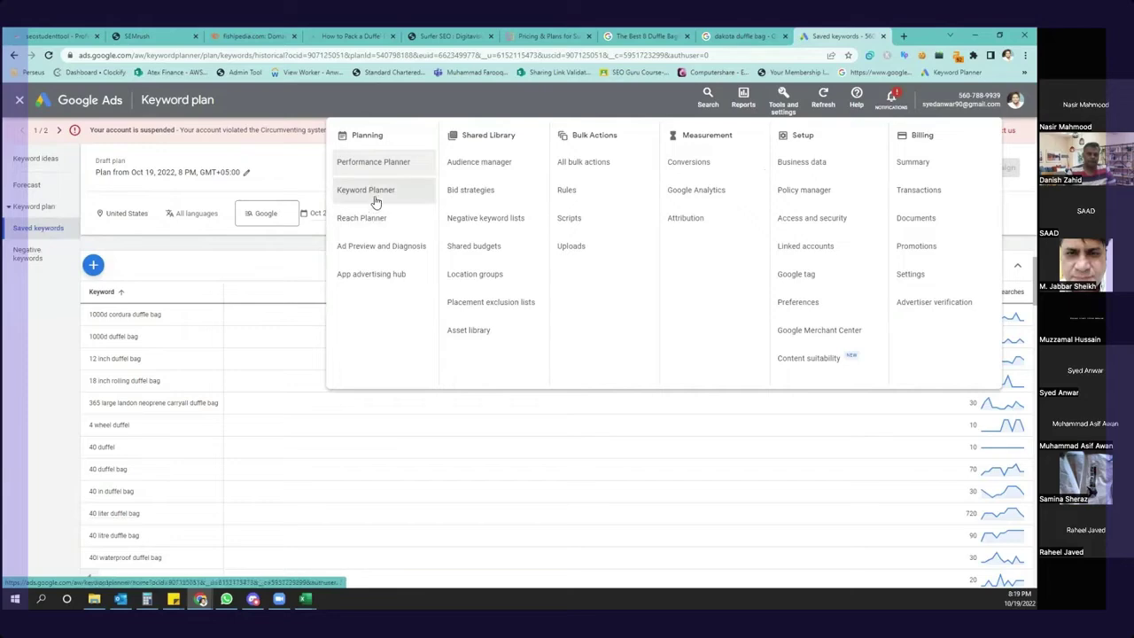
# - Open Keyword Planner and start discovering new keywords with "Duffle bag" as the product keyword
pyautogui.click(373, 203)
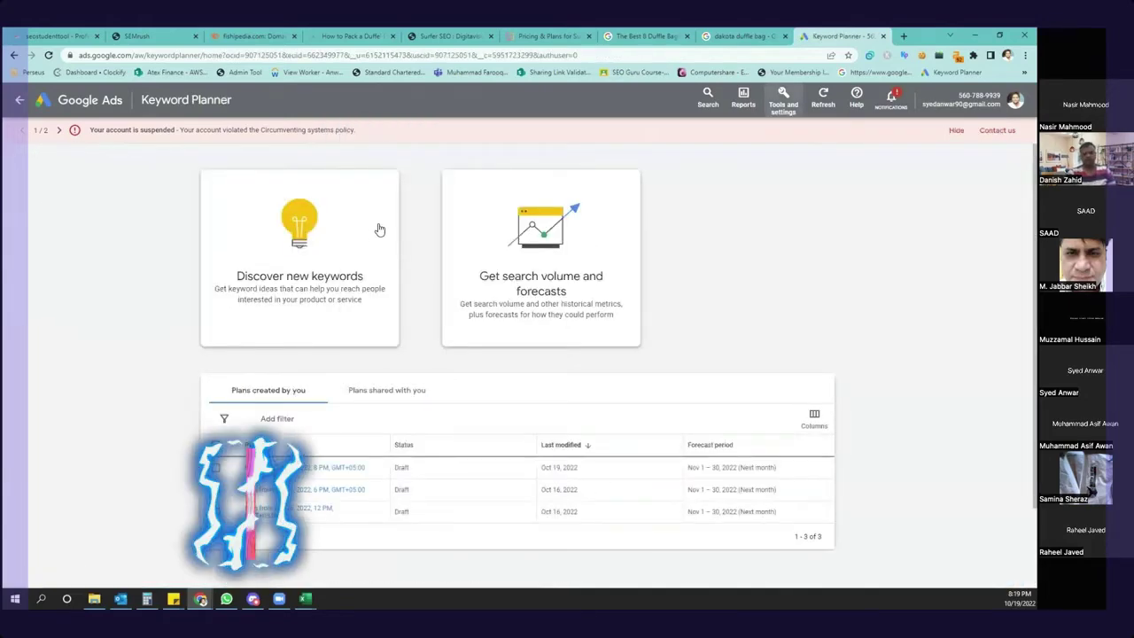
pyautogui.click(301, 283)
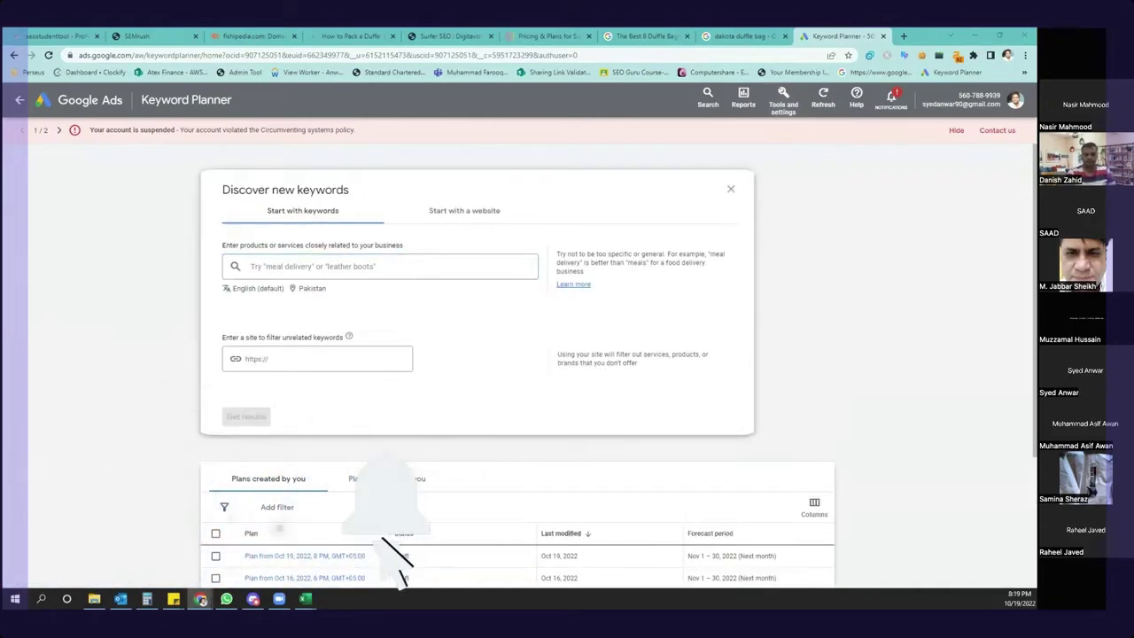
pyautogui.write('Du')
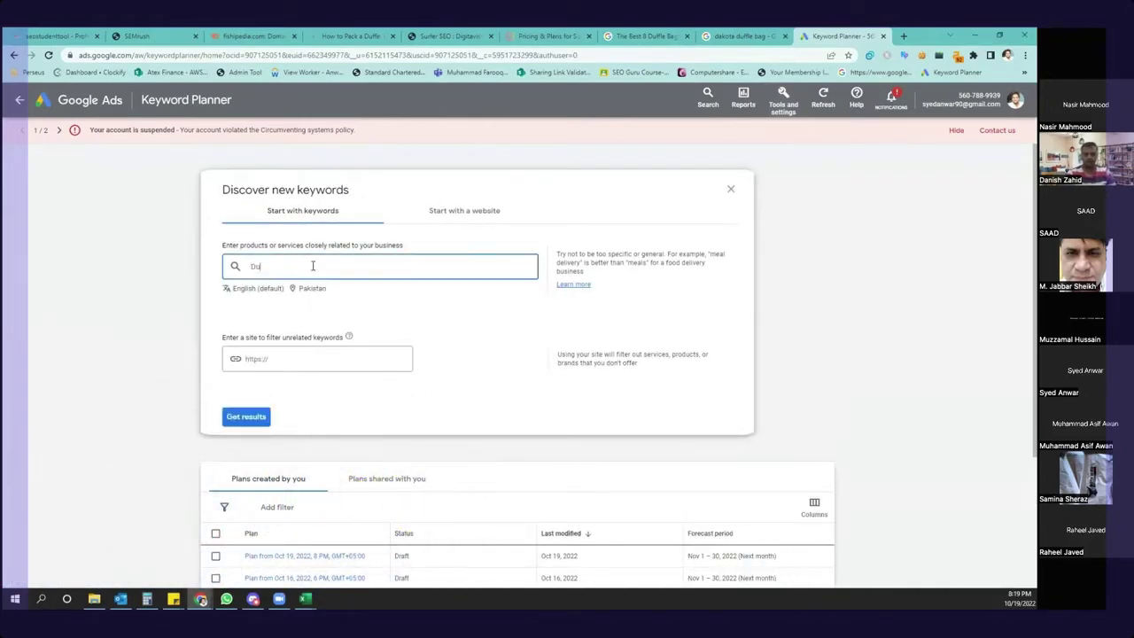
pyautogui.write('ffle bags')
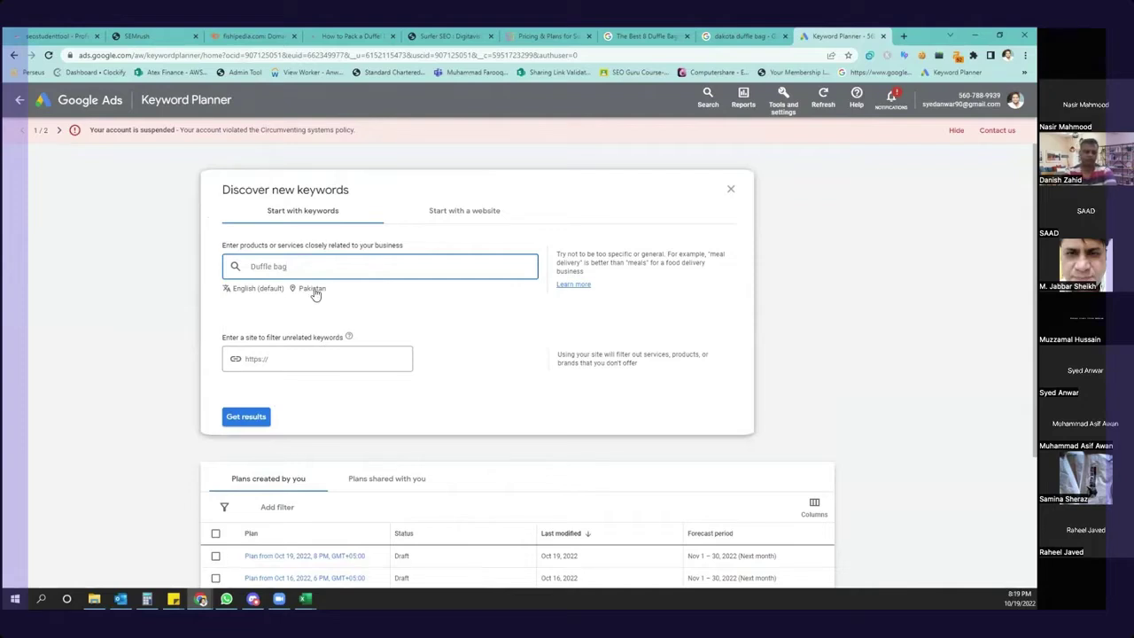
# - Replace the targeted country with United States and save the location setting
pyautogui.click(313, 291)
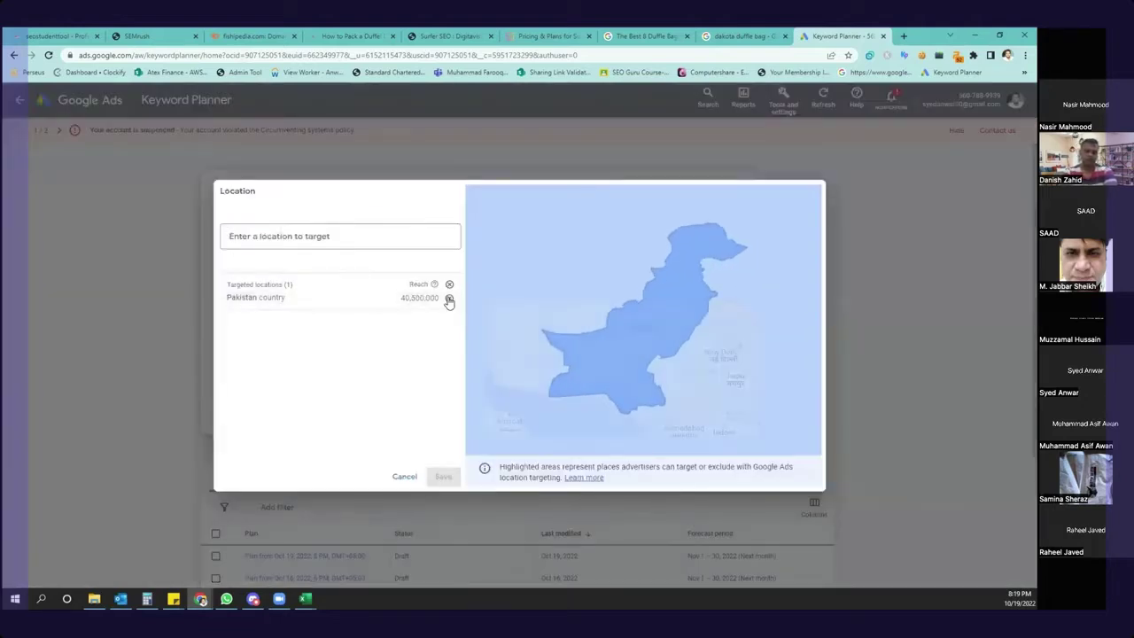
pyautogui.click(449, 301)
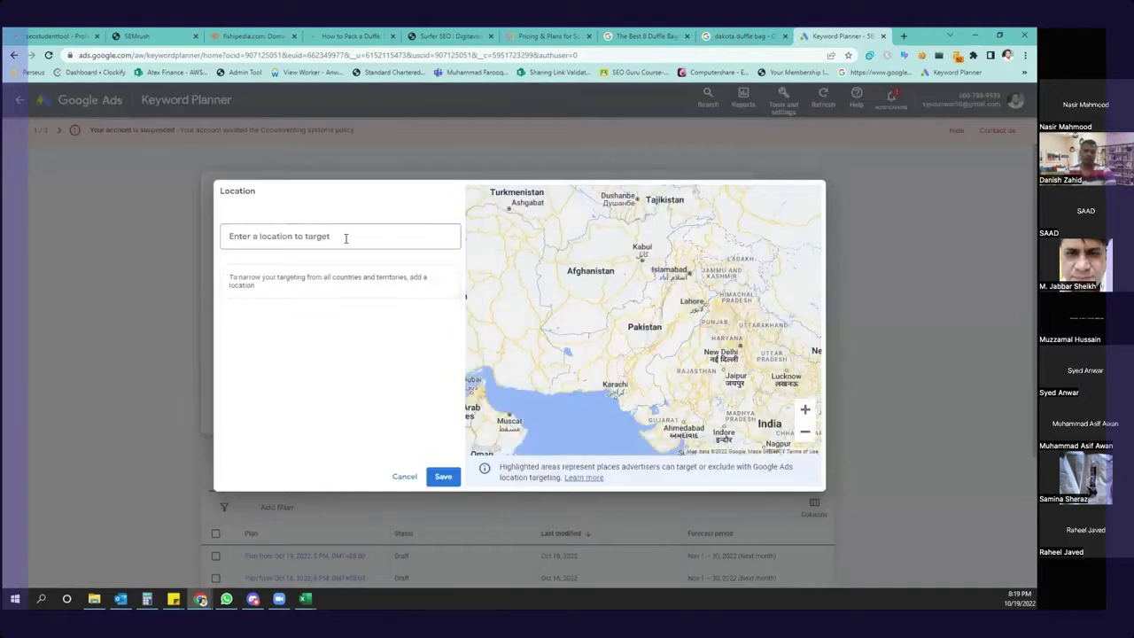
pyautogui.click(346, 238)
pyautogui.write('united')
pyautogui.press('BackSpace')
pyautogui.press('BackSpace')
pyautogui.press('BackSpace')
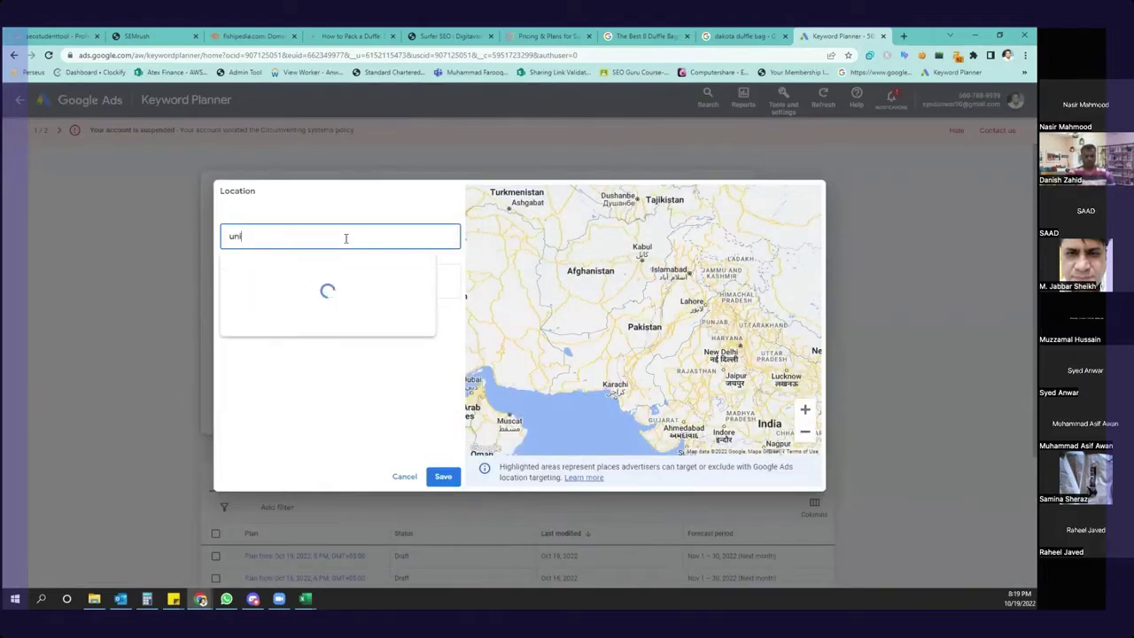
pyautogui.write('t')
pyautogui.press('BackSpace')
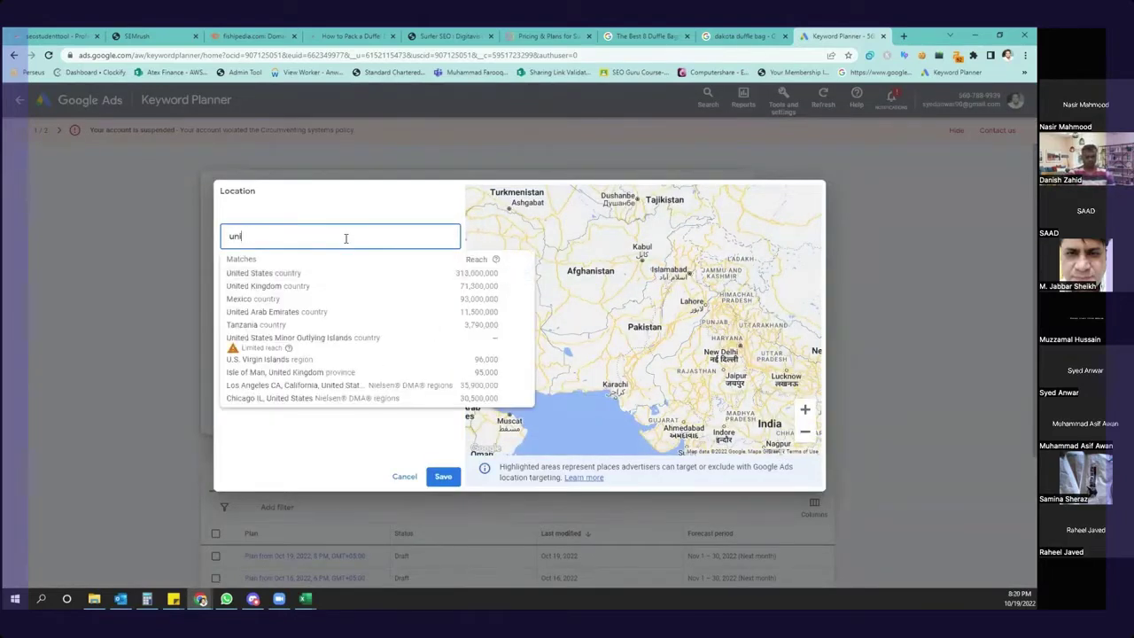
pyautogui.write('ted')
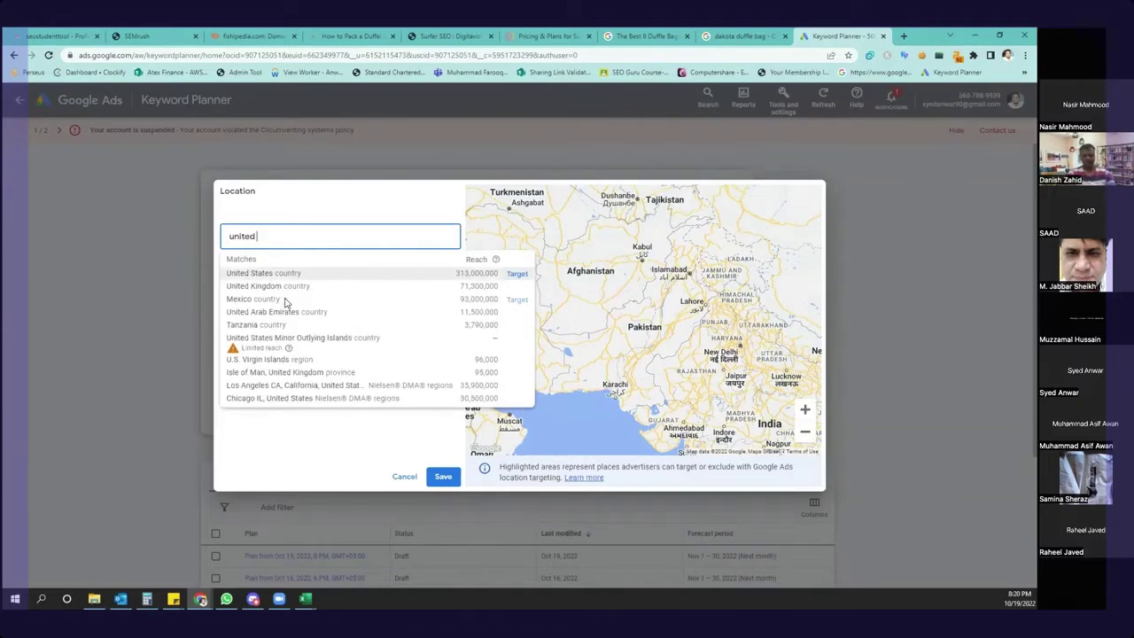
pyautogui.write(' st')
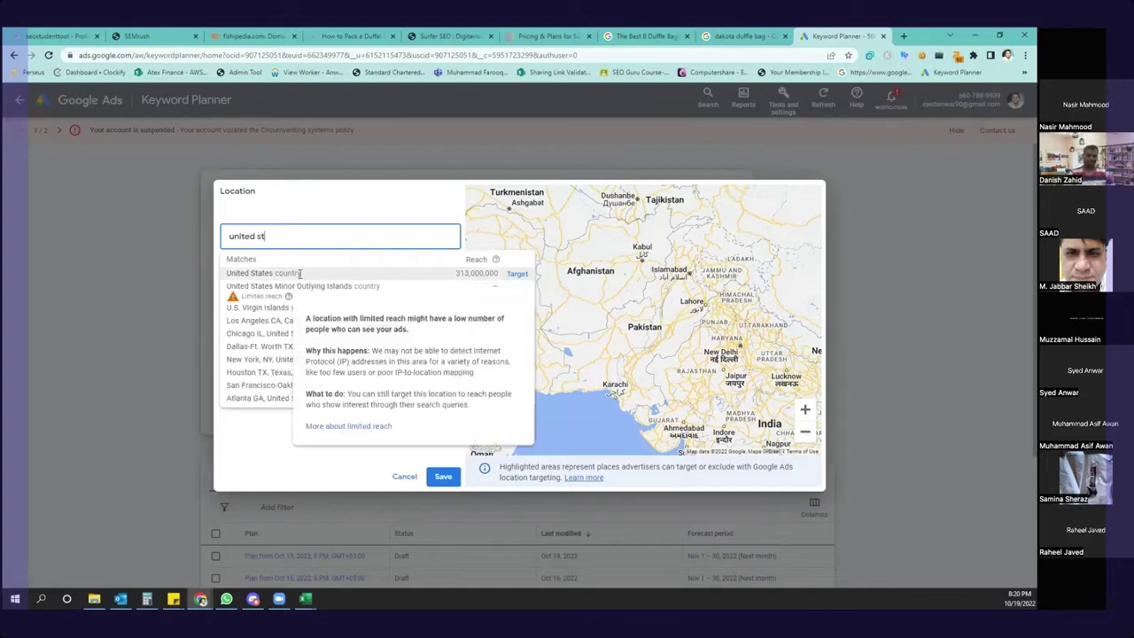
pyautogui.click(266, 273)
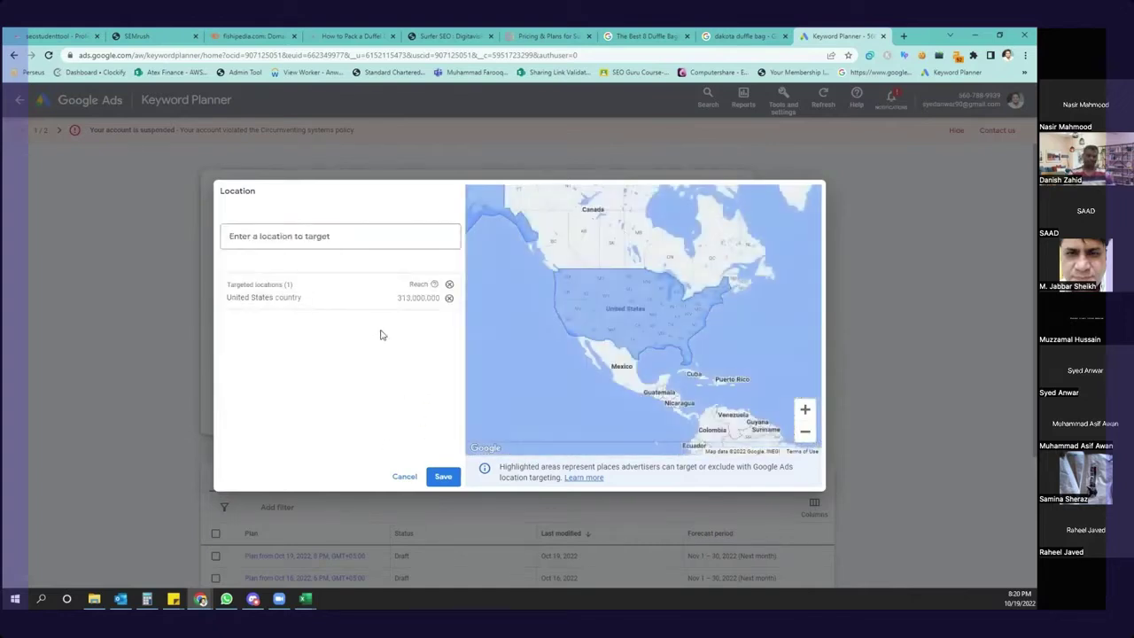
pyautogui.click(451, 481)
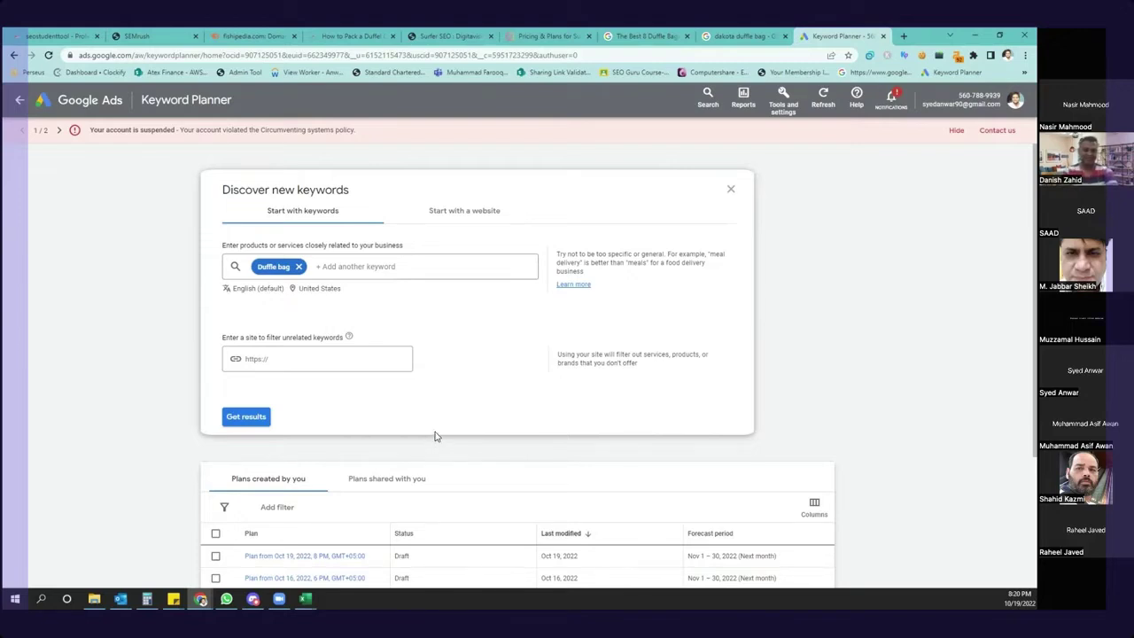
# - Get the keyword ideas for "Duffle bag" and switch the results to Grouped view
pyautogui.click(247, 417)
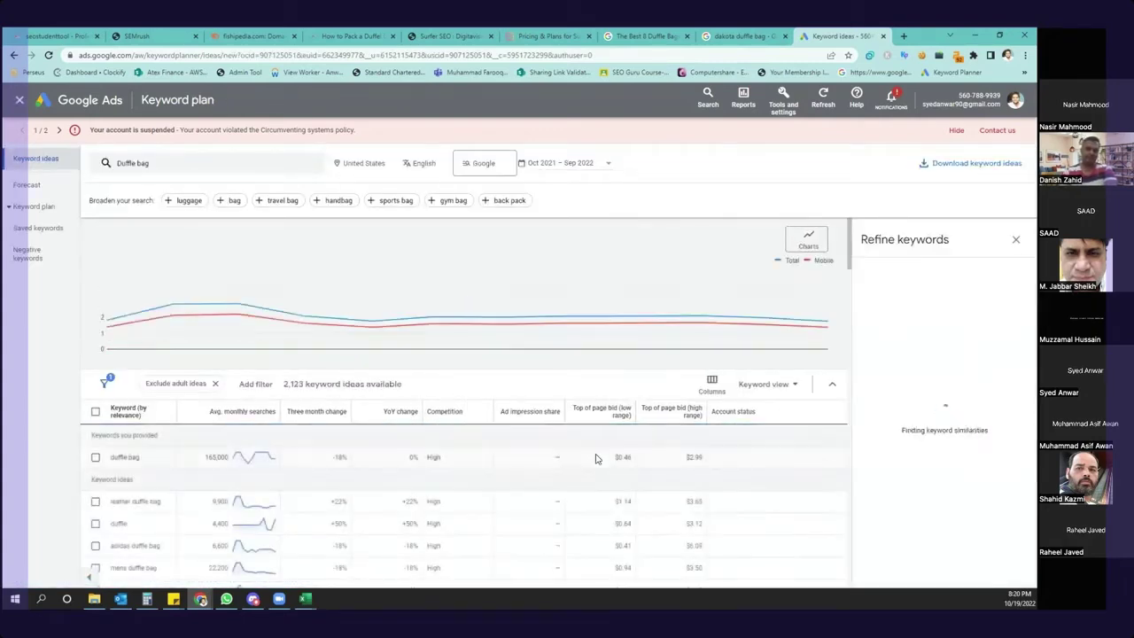
pyautogui.scroll(-1, 596, 459)
pyautogui.scroll(-2, 596, 458)
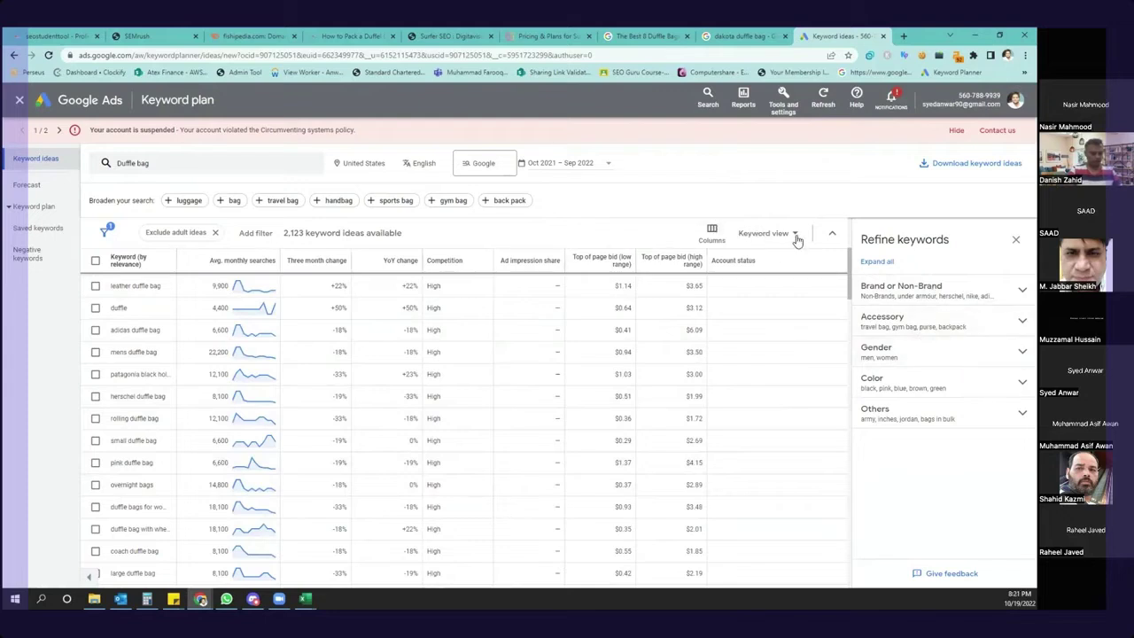
pyautogui.click(762, 233)
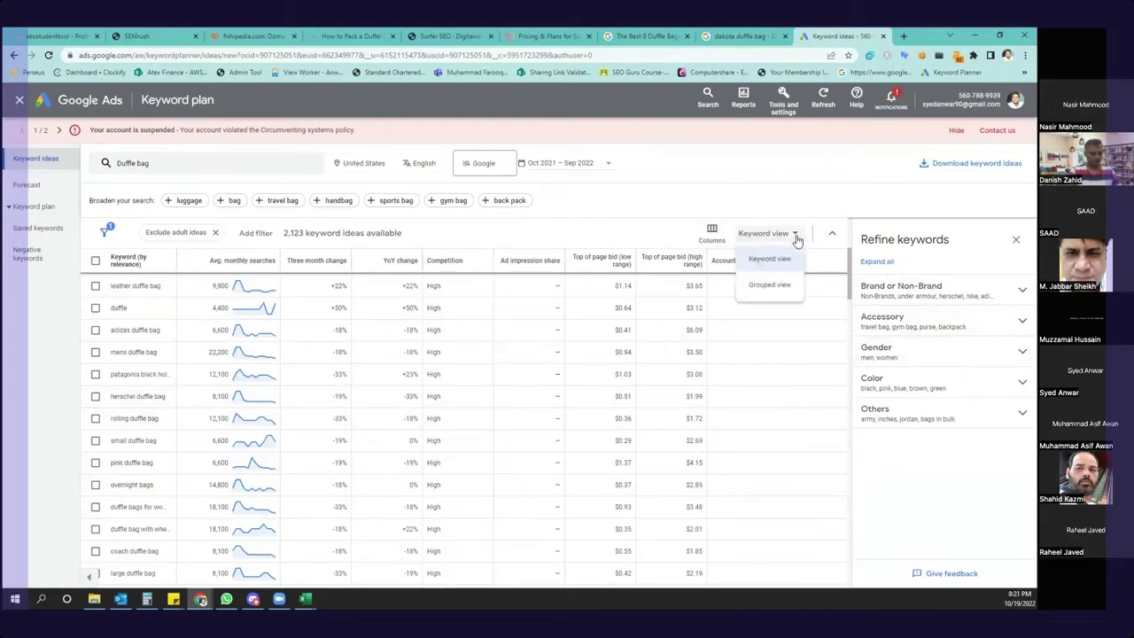
pyautogui.click(771, 286)
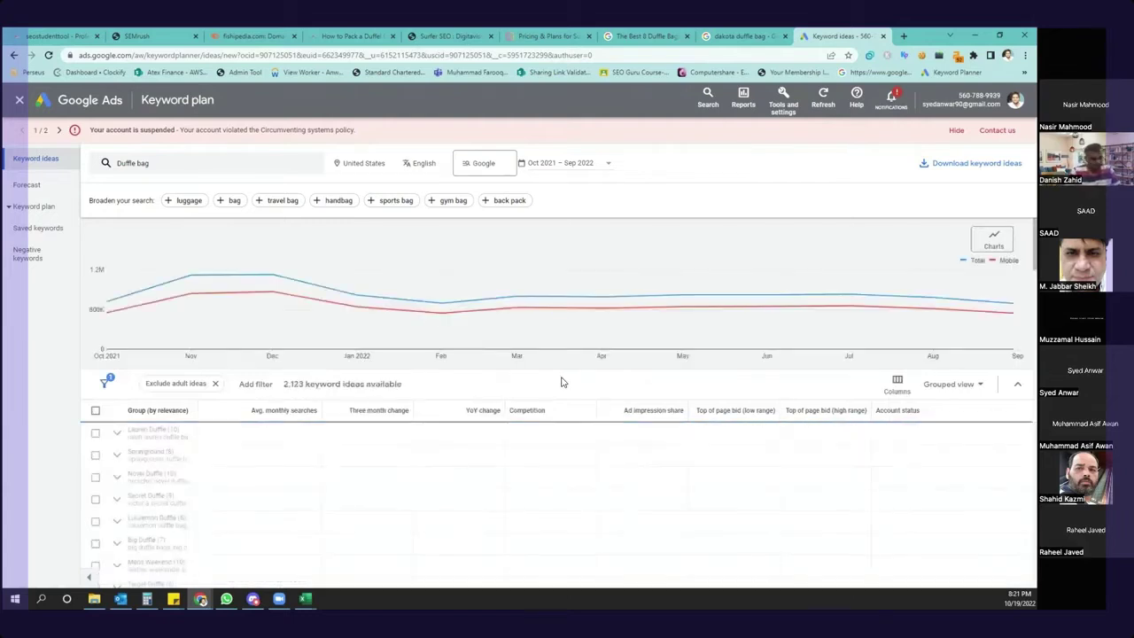
# - Expand the Lauren Duffle group and examine its keywords
pyautogui.scroll(-2, 561, 382)
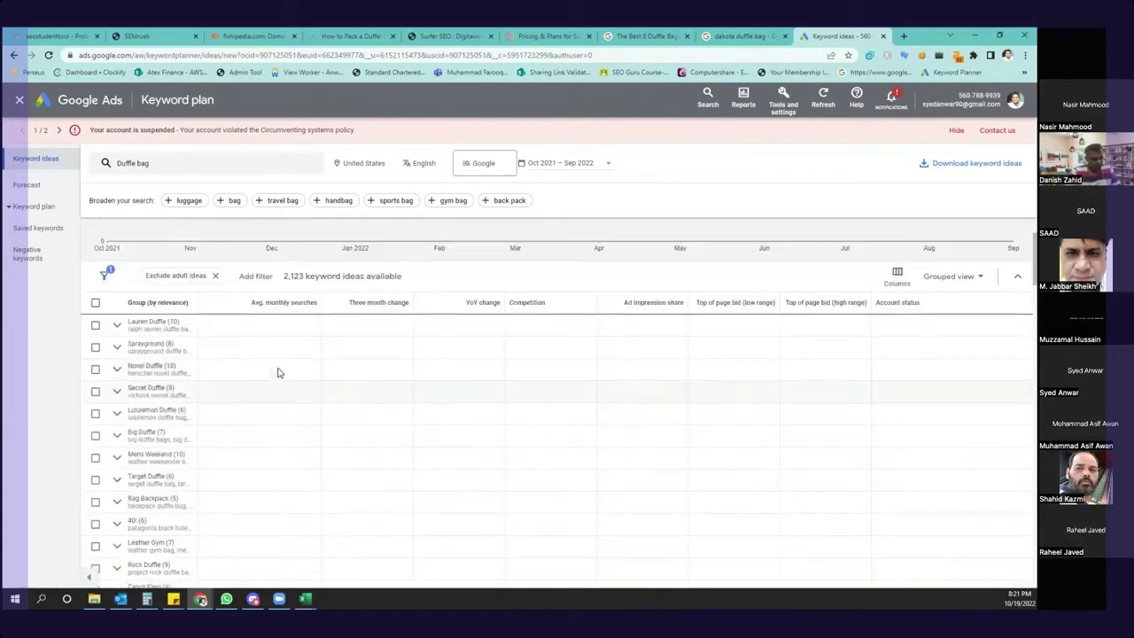
pyautogui.scroll(1, 284, 357)
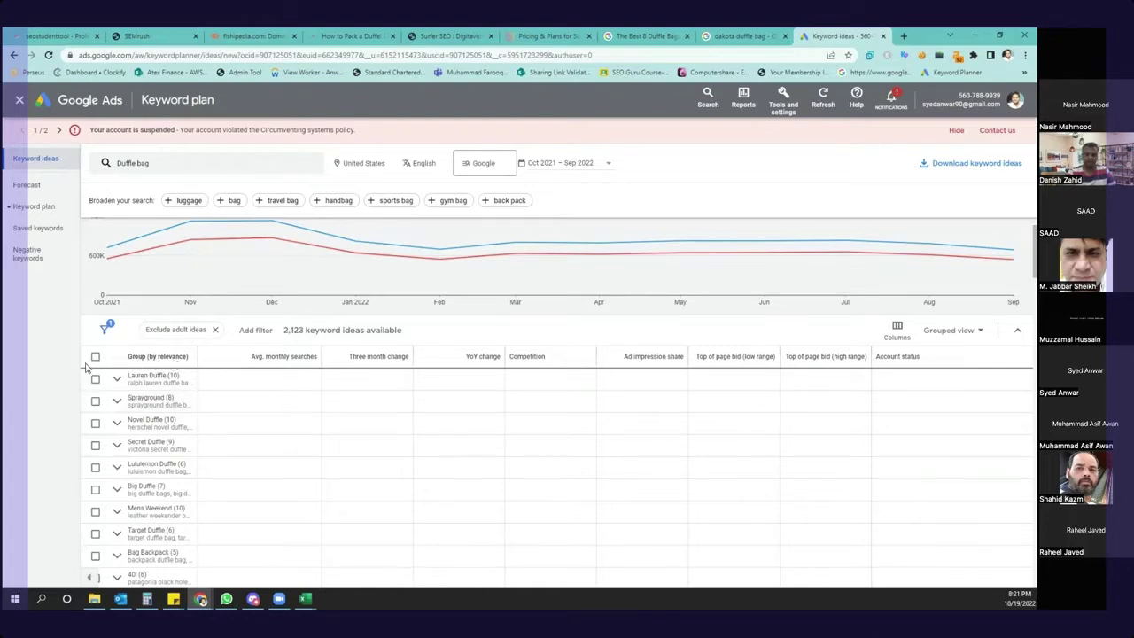
pyautogui.click(116, 381)
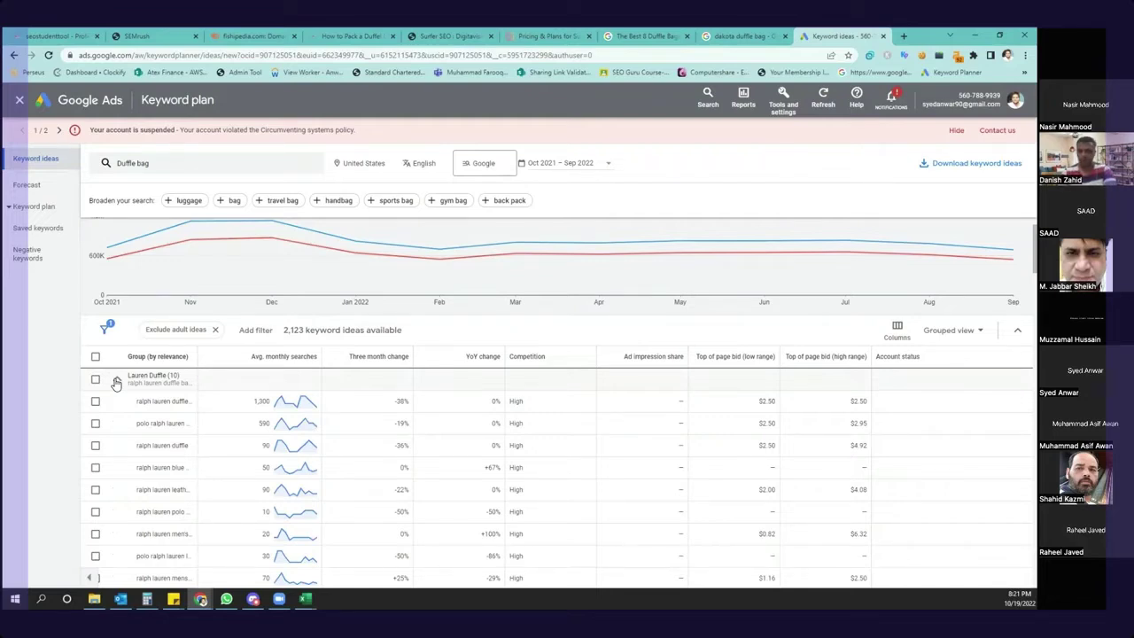
pyautogui.click(116, 383)
pyautogui.scroll(-1, 125, 379)
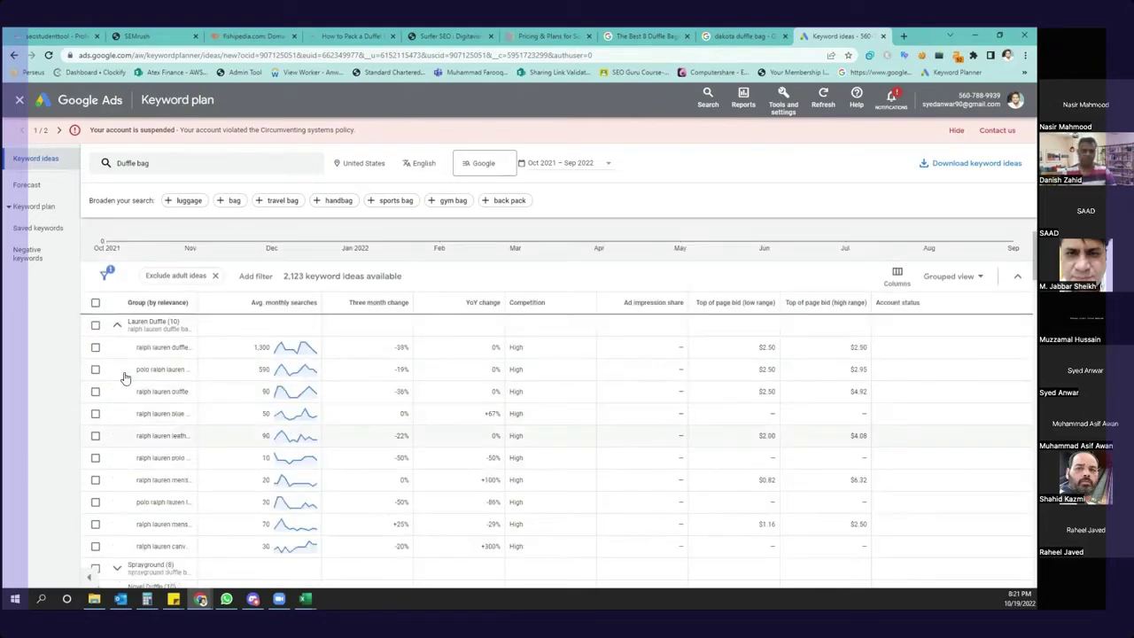
pyautogui.scroll(-3, 125, 381)
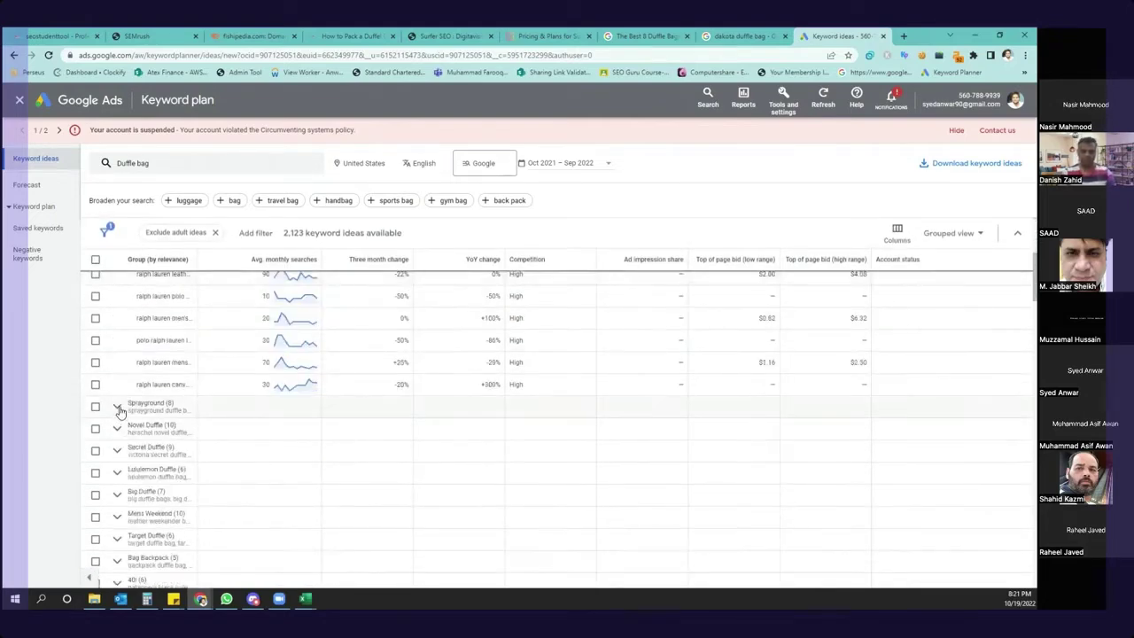
# - Expand the Sprayground group and review its keywords alongside those of the Lauren Duffle group
pyautogui.click(118, 409)
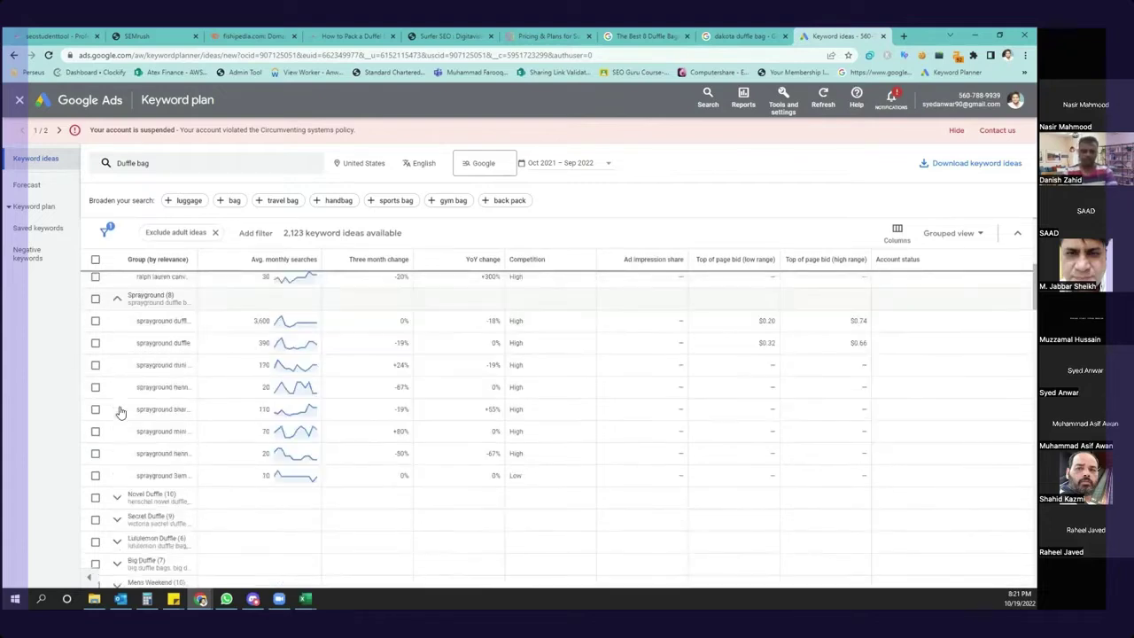
pyautogui.scroll(-4, 133, 417)
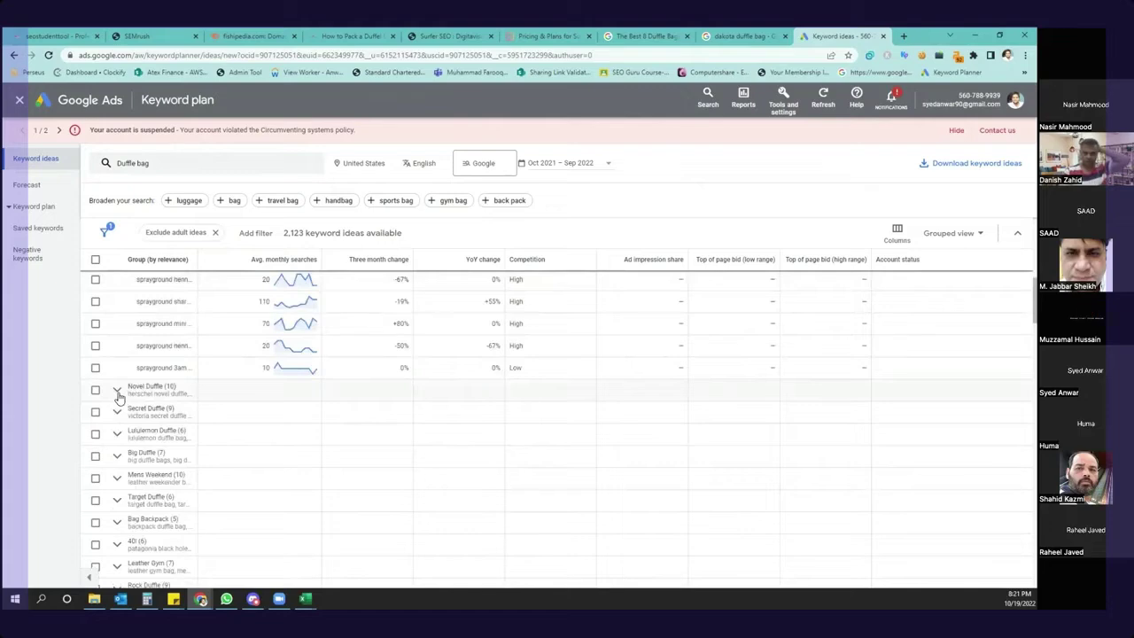
pyautogui.scroll(5, 119, 398)
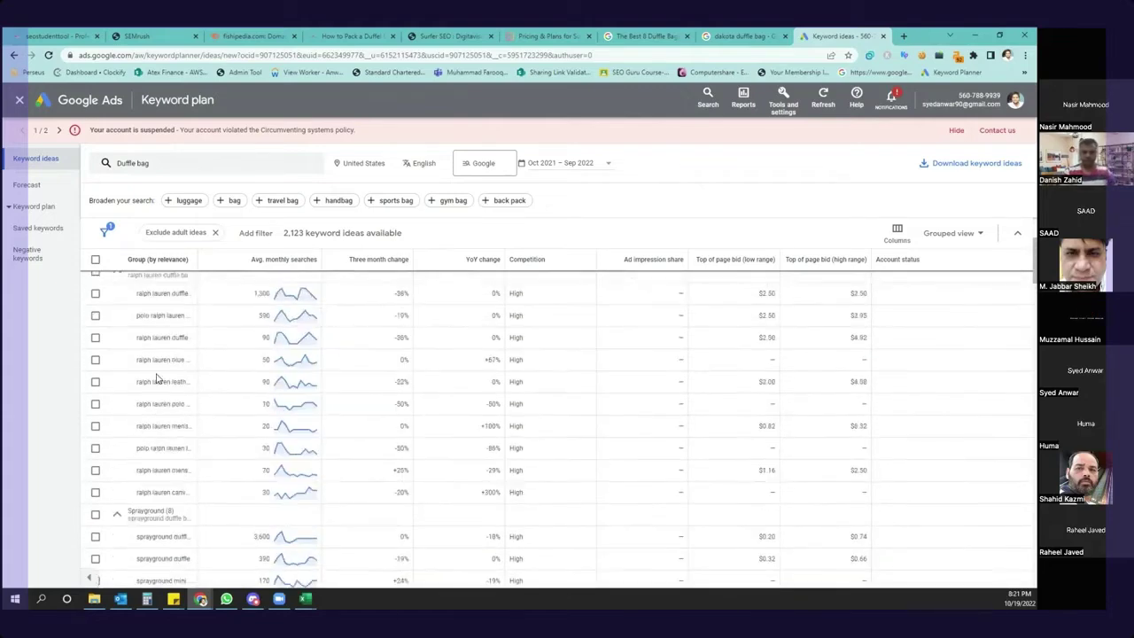
pyautogui.scroll(1, 157, 376)
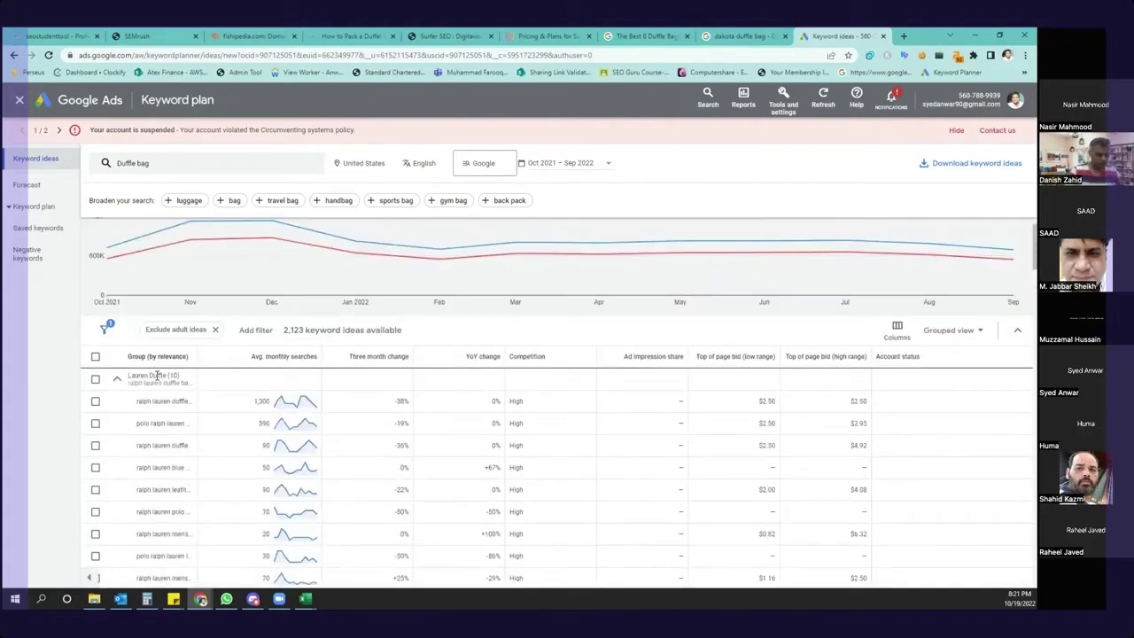
pyautogui.scroll(1, 157, 376)
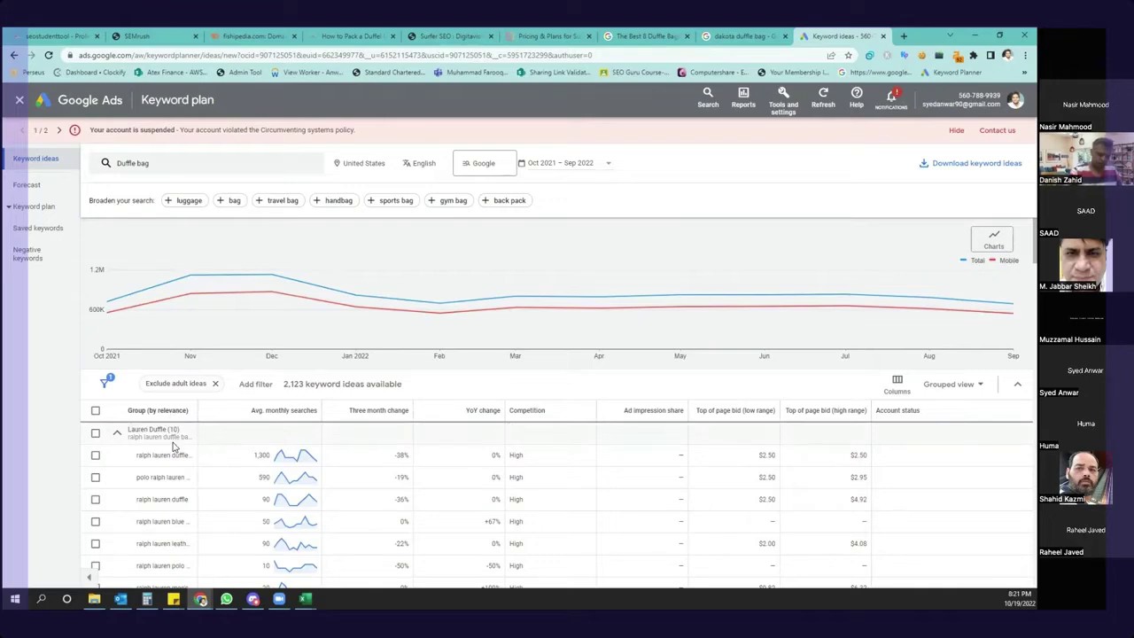
pyautogui.scroll(-4, 174, 440)
pyautogui.scroll(-2, 141, 425)
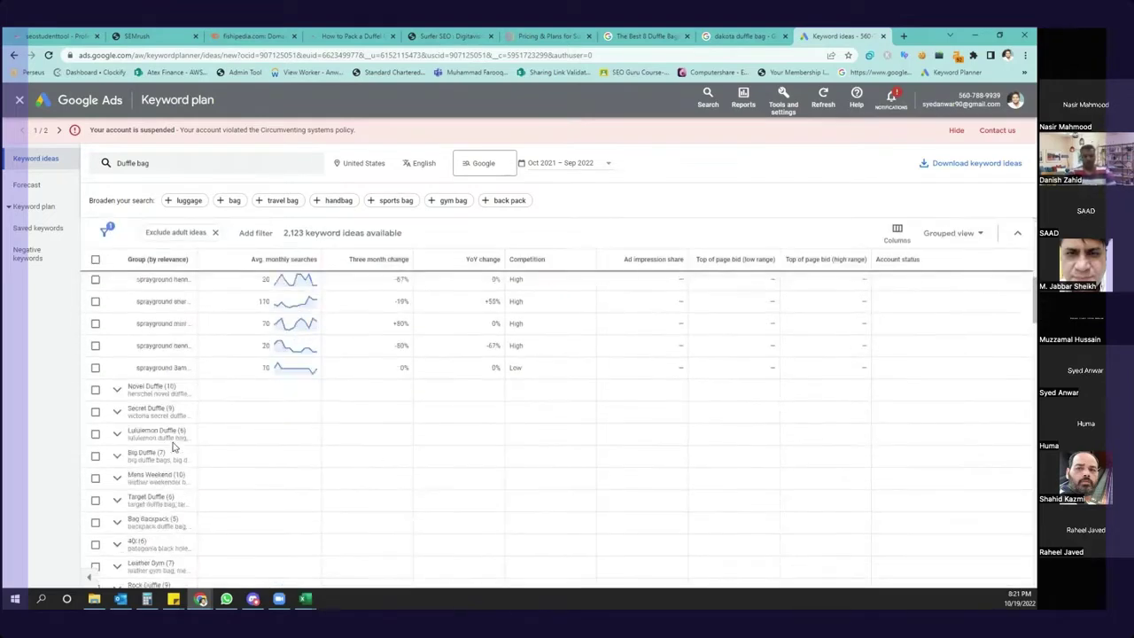
# - Expand the Novel Duffle and Leather Gym groups and examine their keywords and search volumes
pyautogui.click(118, 391)
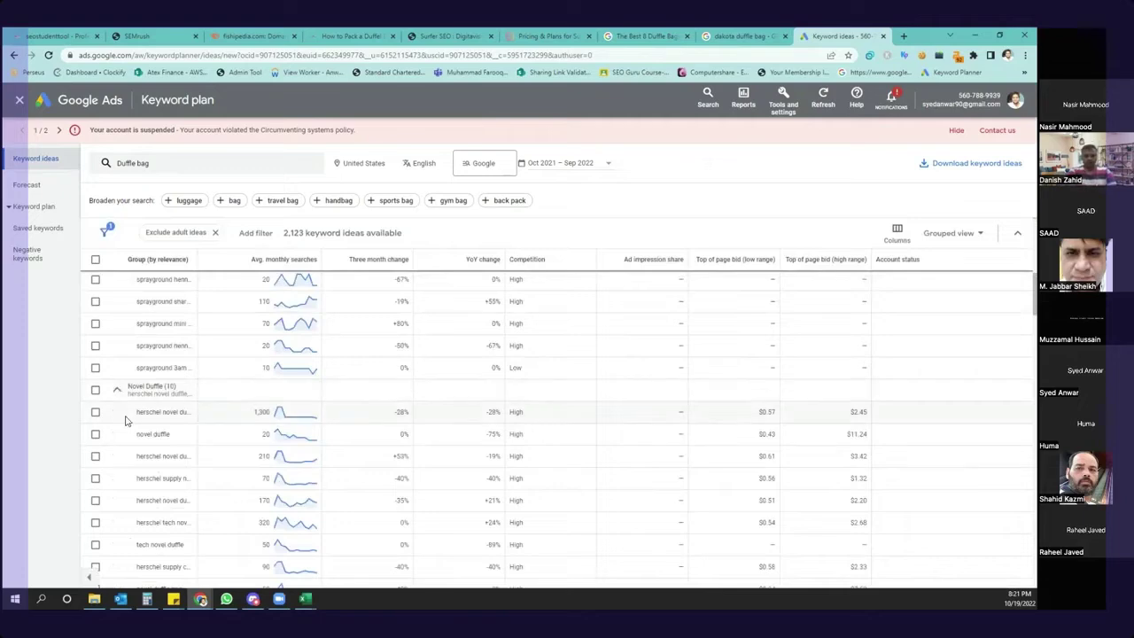
pyautogui.scroll(-3, 124, 425)
pyautogui.scroll(-2, 121, 442)
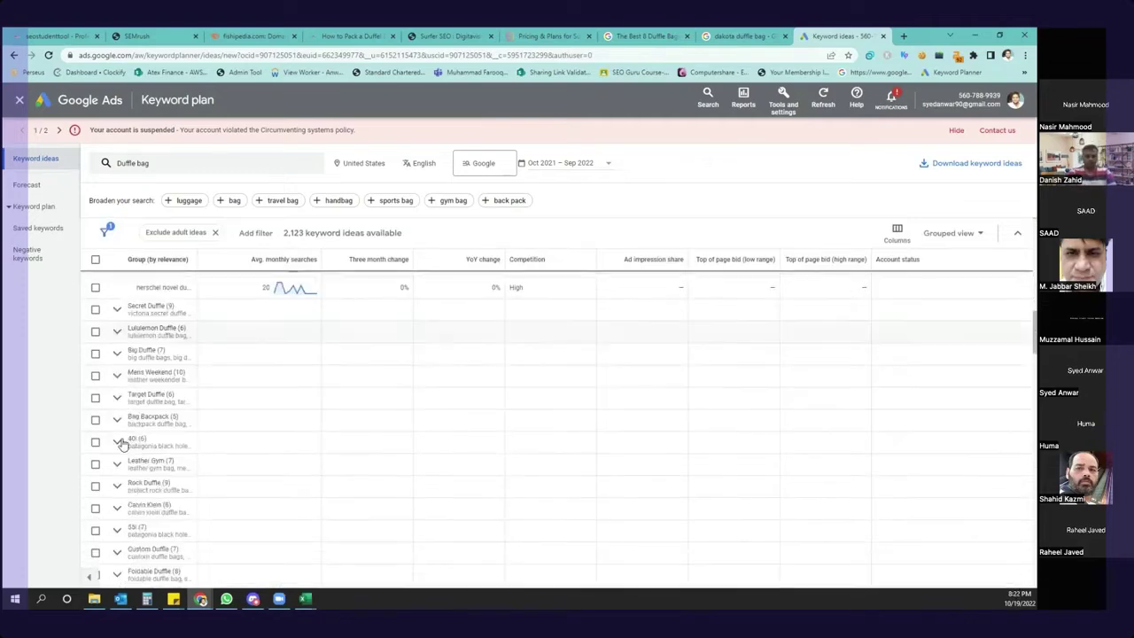
pyautogui.scroll(-1, 131, 426)
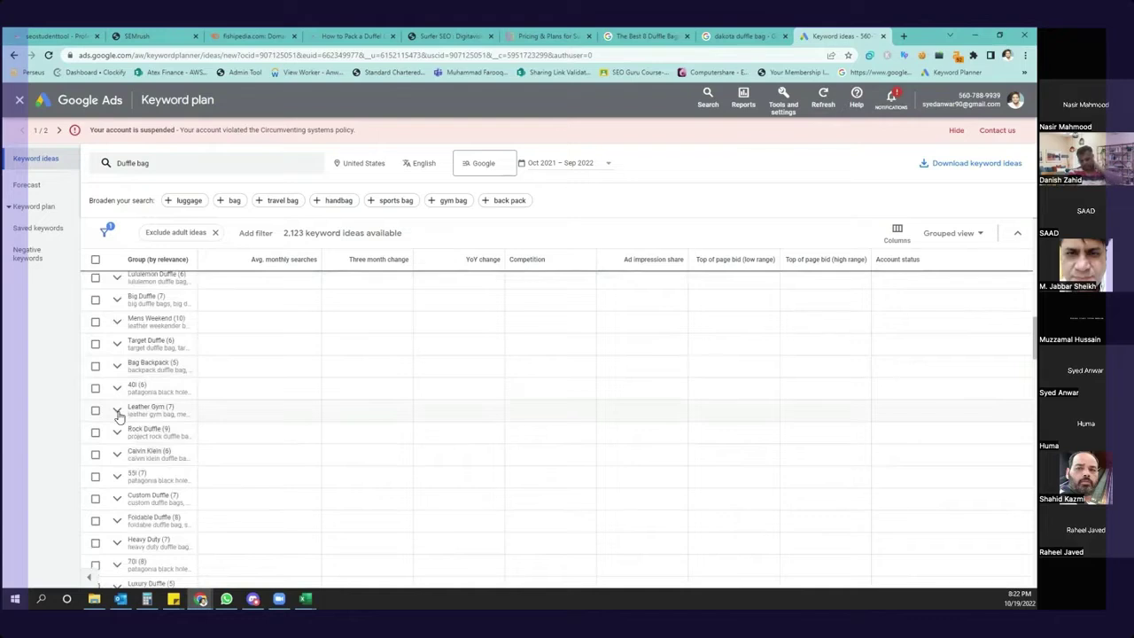
pyautogui.click(118, 412)
pyautogui.scroll(-3, 119, 421)
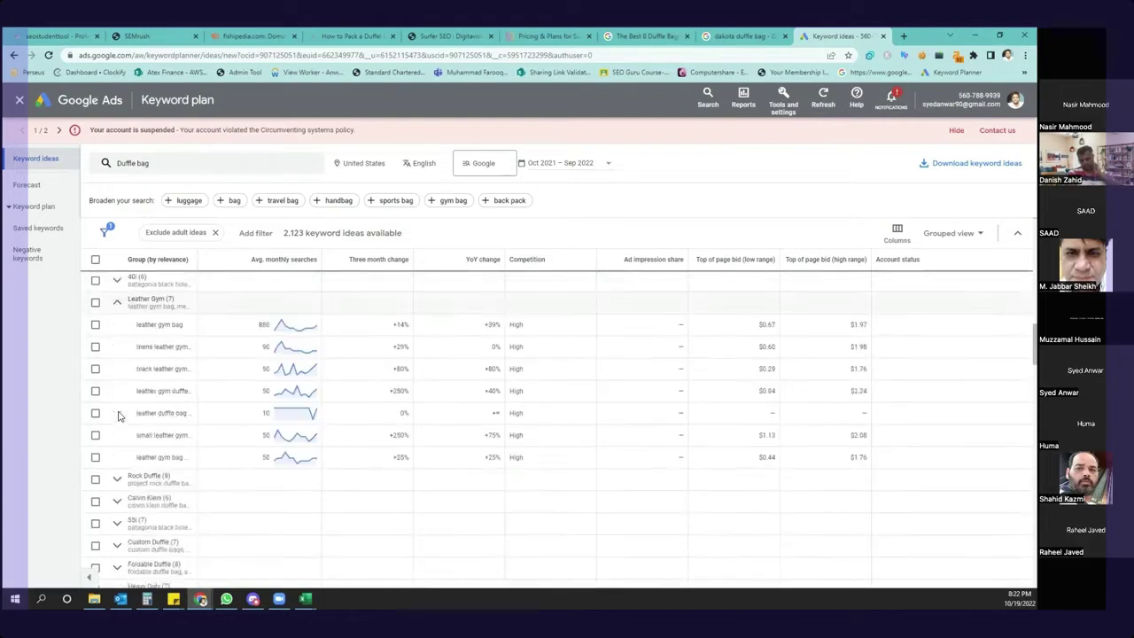
# - Expand the Waxed Canvas group to examine its keywords, then collapse it again
pyautogui.scroll(-3, 120, 425)
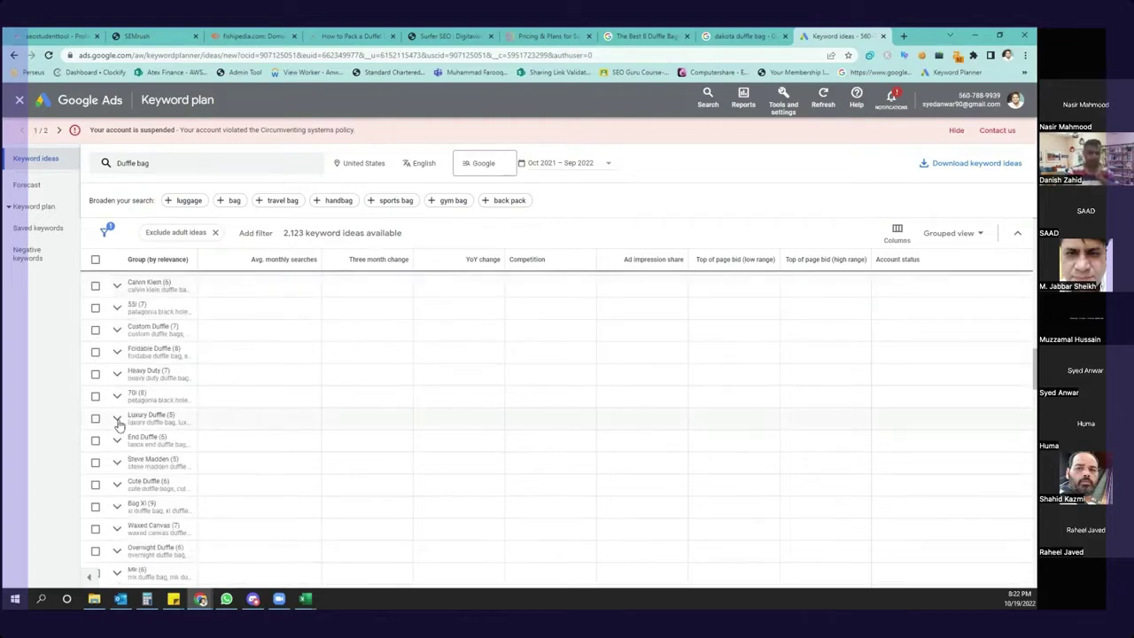
pyautogui.scroll(-2, 119, 446)
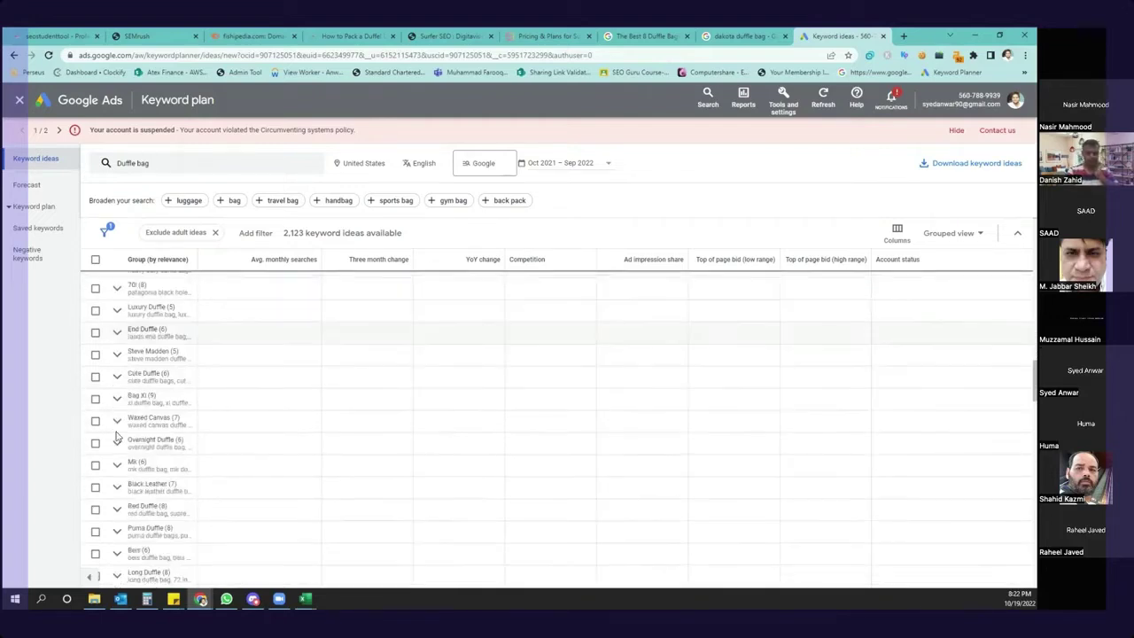
pyautogui.click(117, 422)
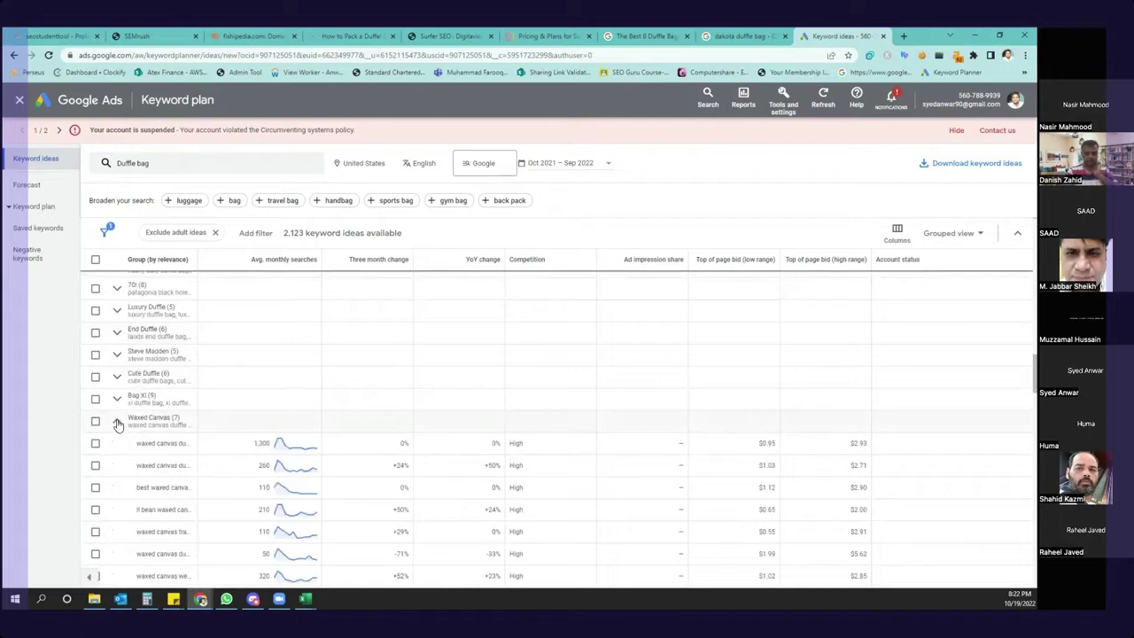
pyautogui.click(117, 421)
pyautogui.scroll(-1, 118, 424)
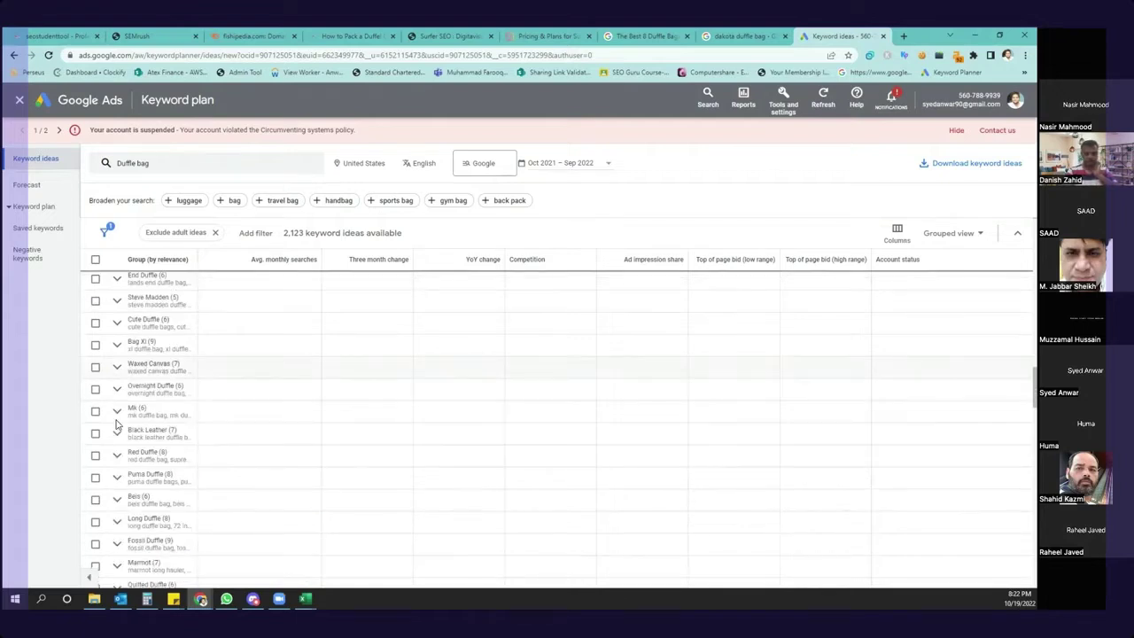
# - Expand the Brown Duffle group to examine its keywords, then collapse it again
pyautogui.scroll(-1, 118, 424)
pyautogui.scroll(-3, 118, 424)
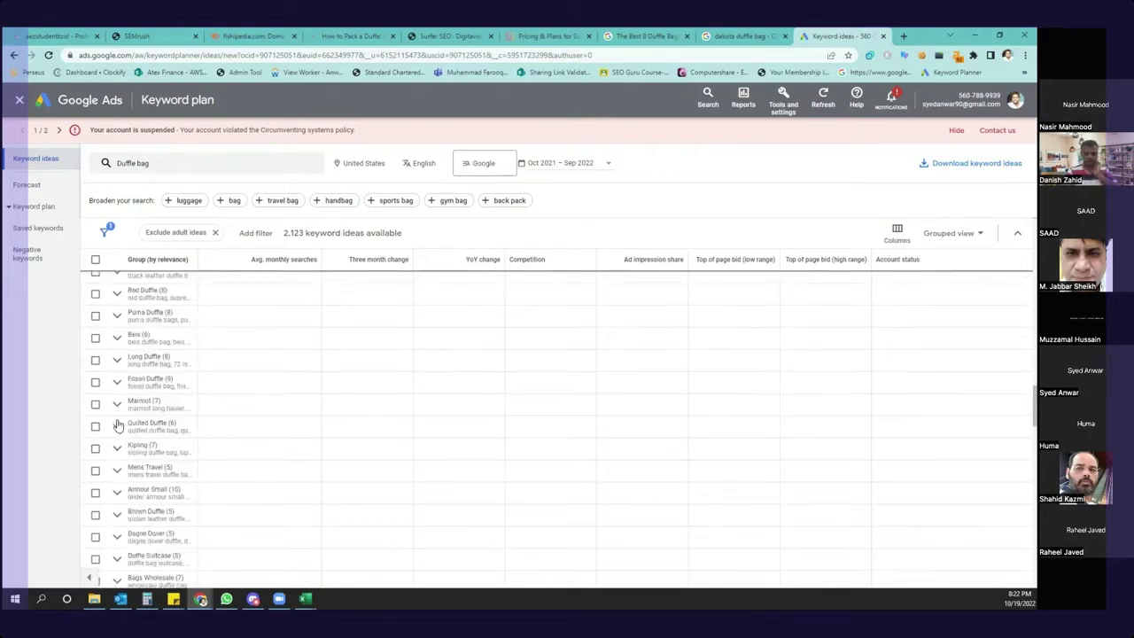
pyautogui.scroll(-1, 116, 423)
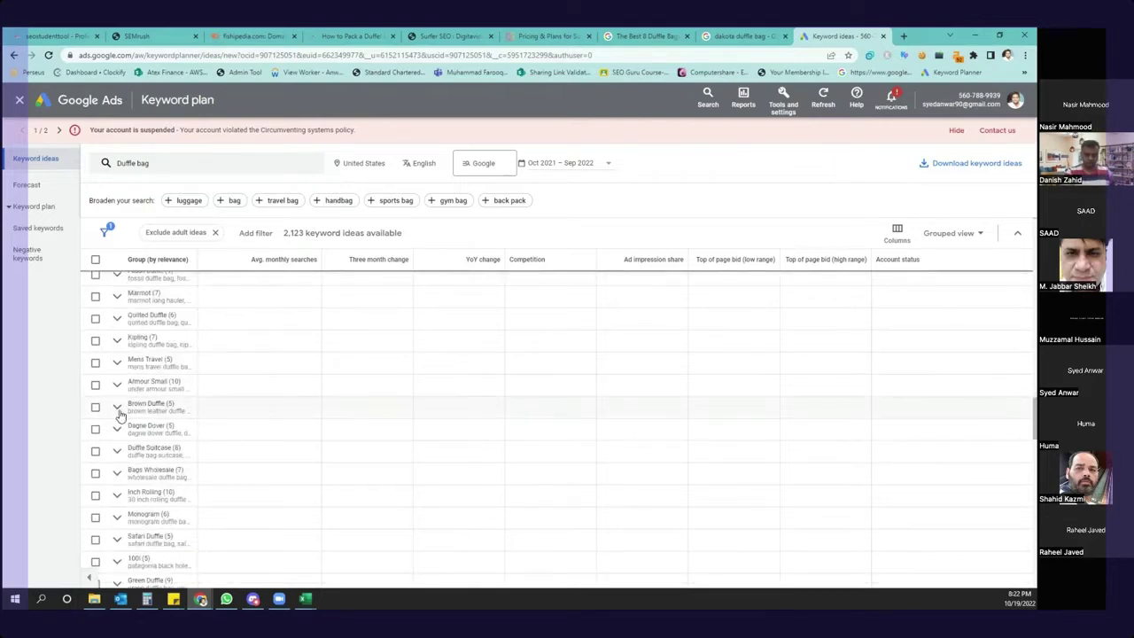
pyautogui.click(118, 408)
pyautogui.click(118, 409)
# - Expand the Garment Duffle group, review its keywords and search volumes, and collapse it again
pyautogui.scroll(-3, 120, 414)
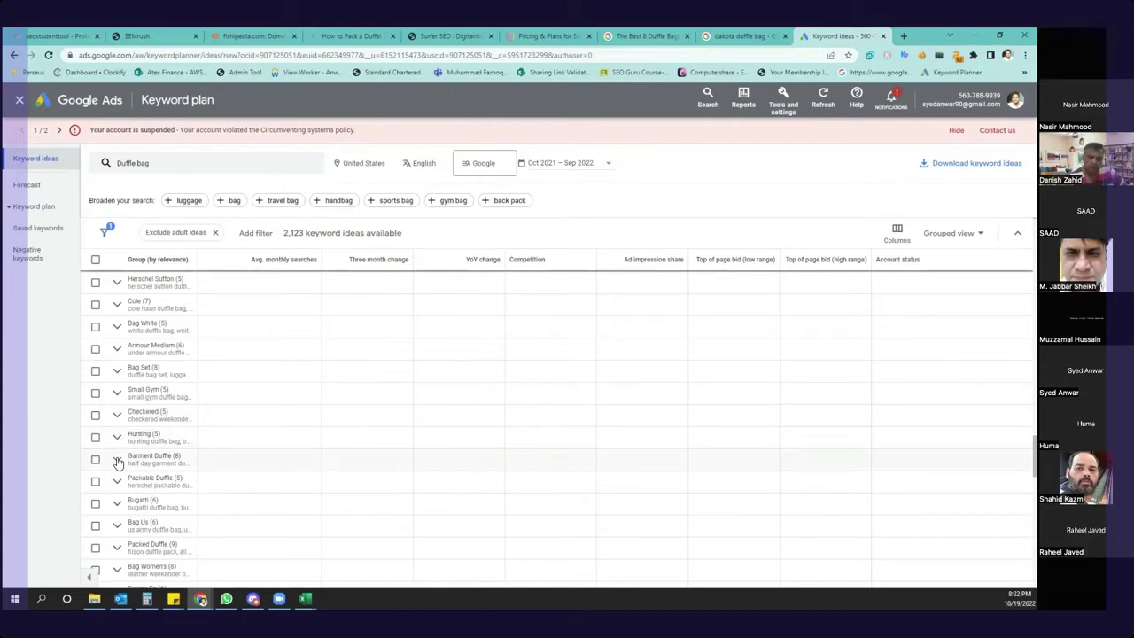
pyautogui.click(118, 462)
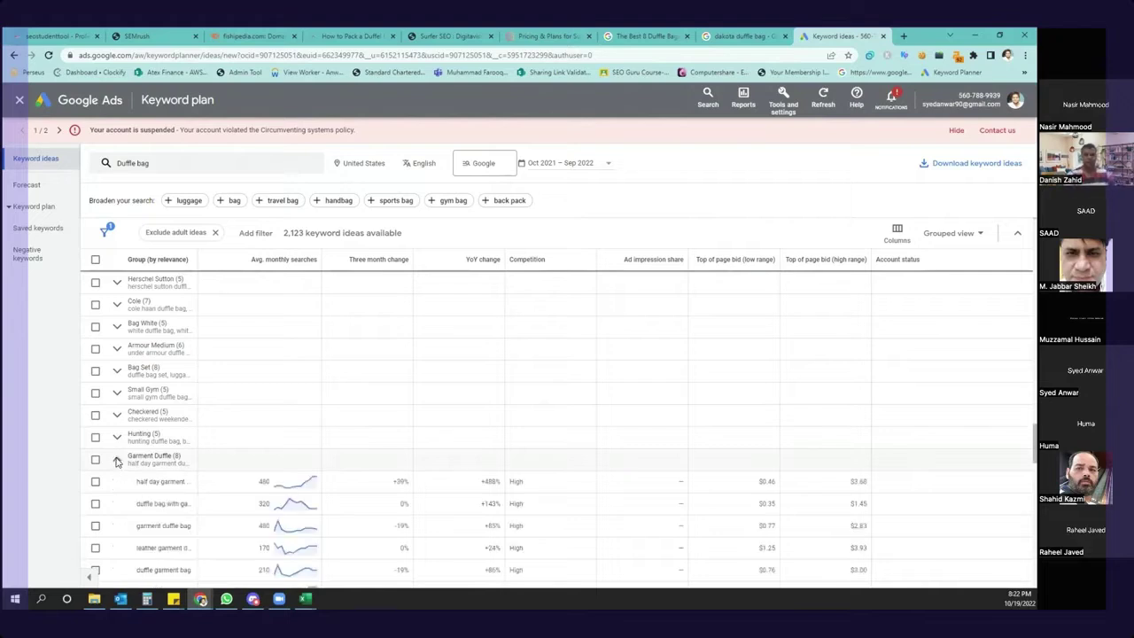
pyautogui.scroll(-2, 113, 462)
pyautogui.scroll(1, 115, 461)
pyautogui.click(117, 405)
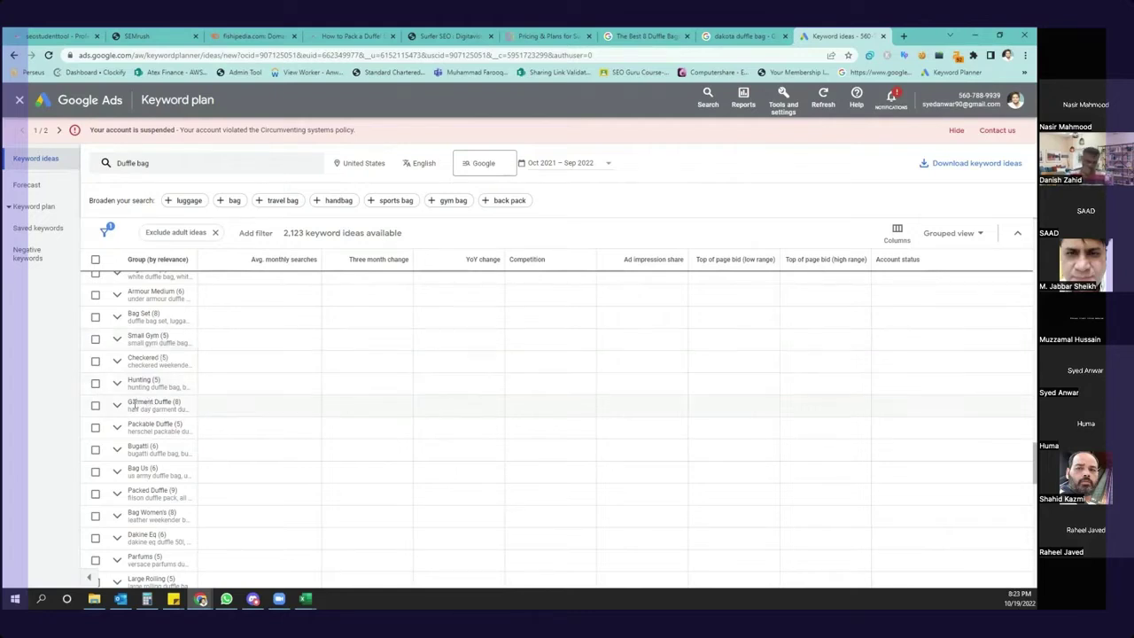
# - Browse the remaining keyword groups towards the end of the list, and return to the Lauren Duffle group at its start
pyautogui.scroll(-5, 132, 405)
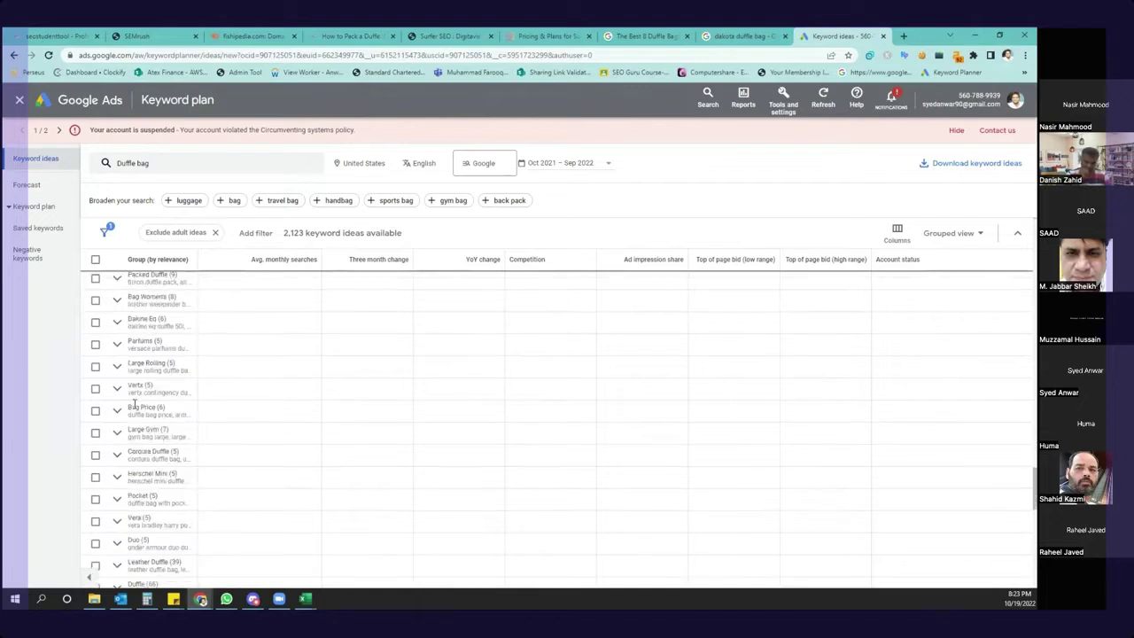
pyautogui.scroll(2, 134, 405)
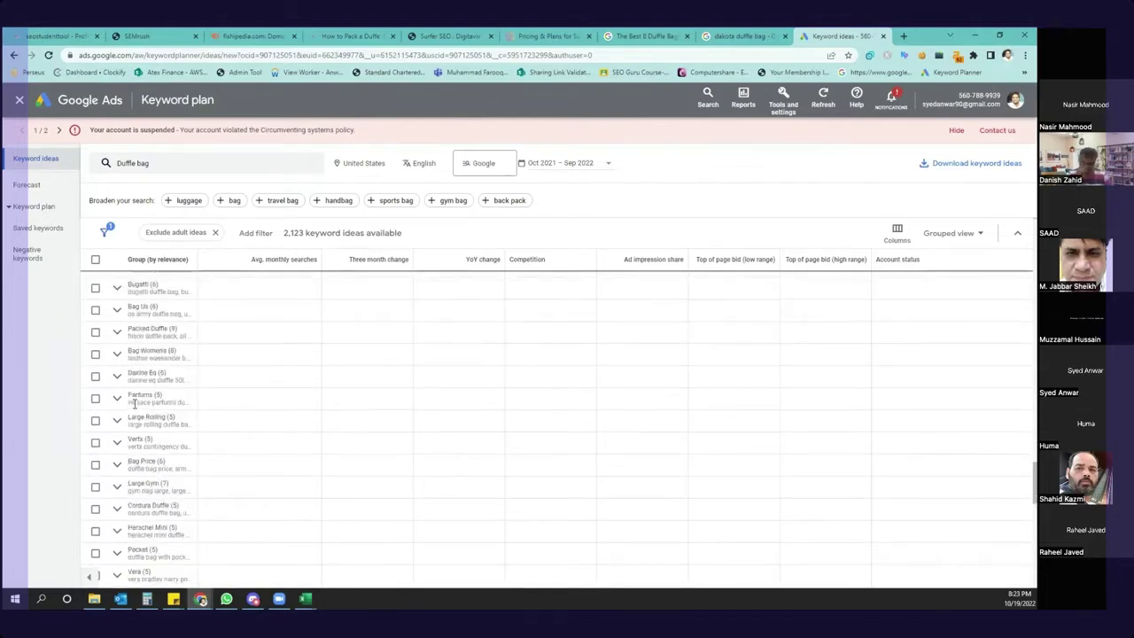
pyautogui.scroll(4, 134, 405)
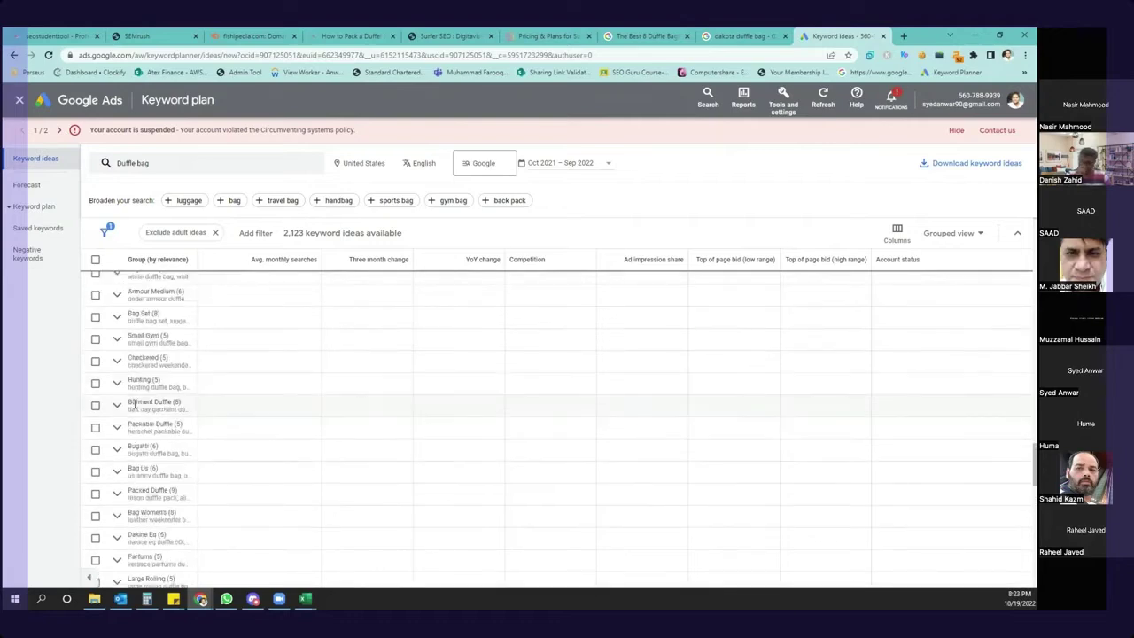
pyautogui.scroll(6, 133, 405)
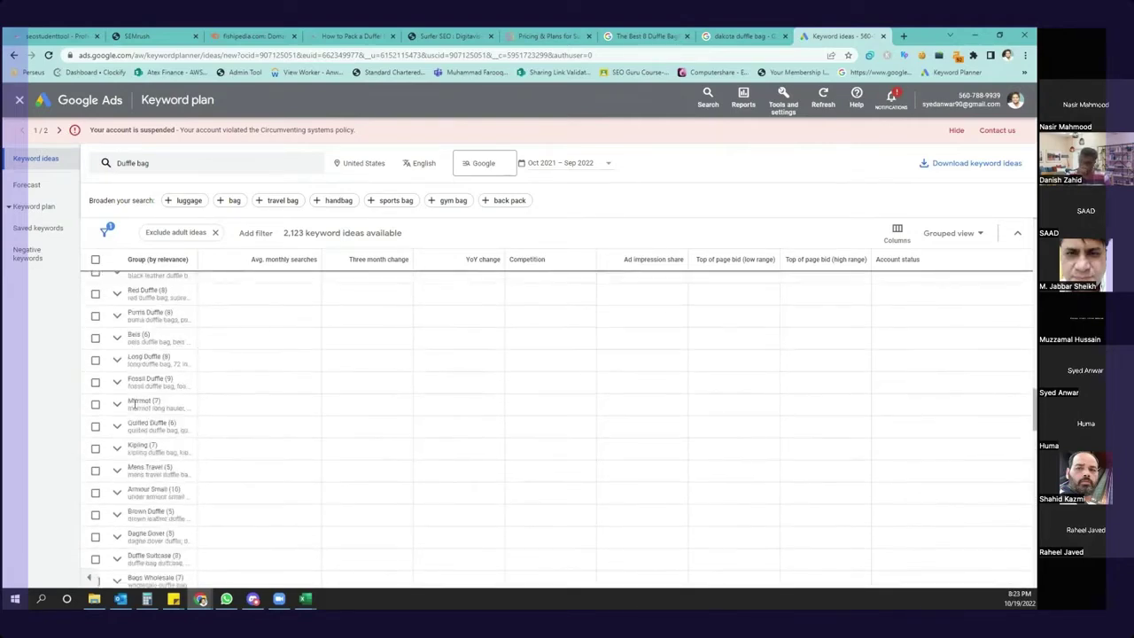
pyautogui.scroll(6, 134, 405)
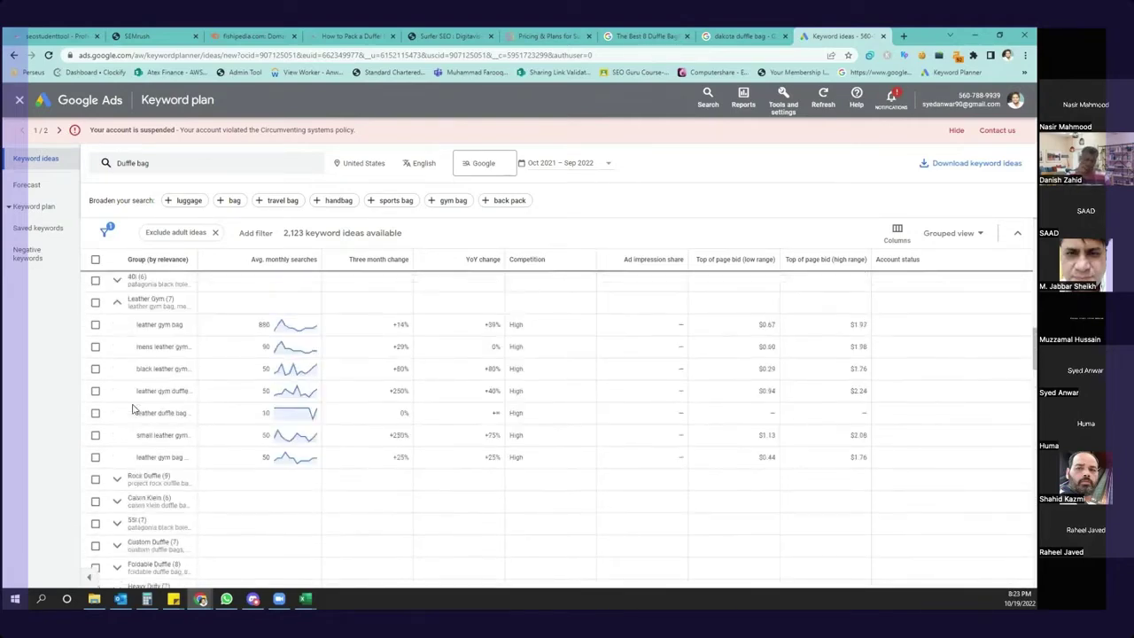
pyautogui.scroll(8, 134, 409)
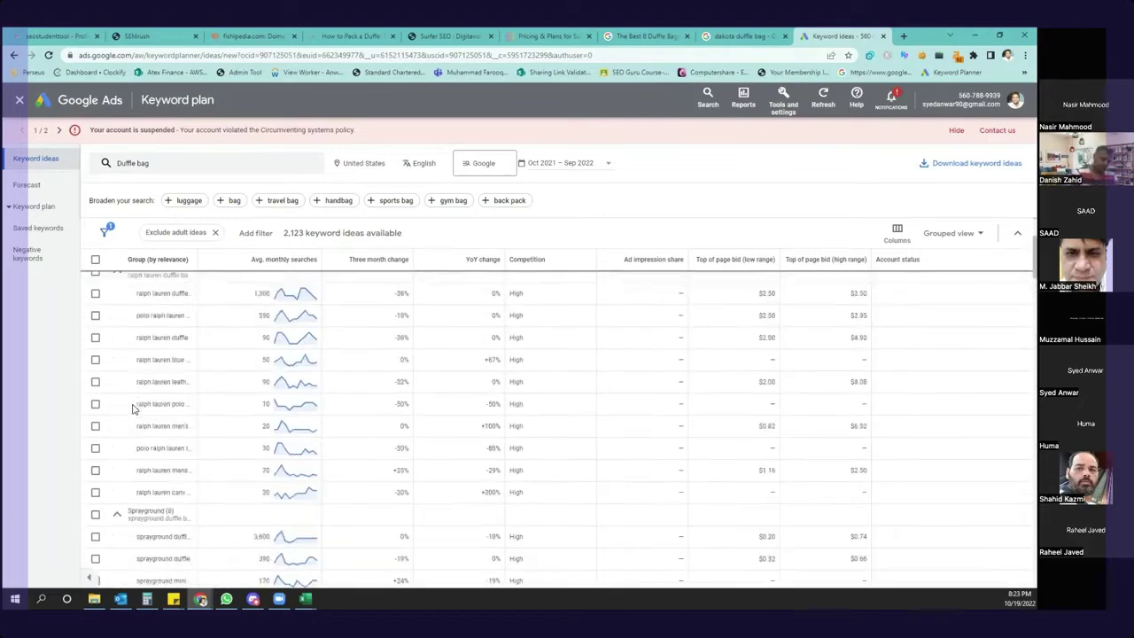
pyautogui.scroll(2, 133, 408)
# - Switch to the Keyword Finalization workbook in Excel and copy the keyword "best duffel bag for truckers" from the 264 Keyword planner sheet
pyautogui.click(226, 599)
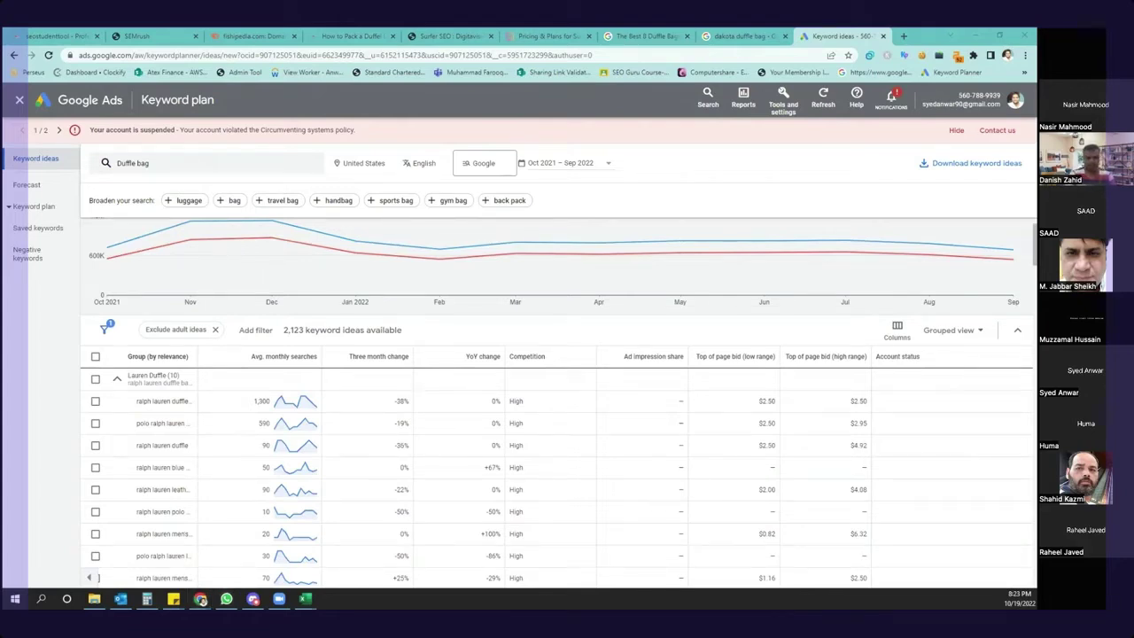
pyautogui.click(305, 599)
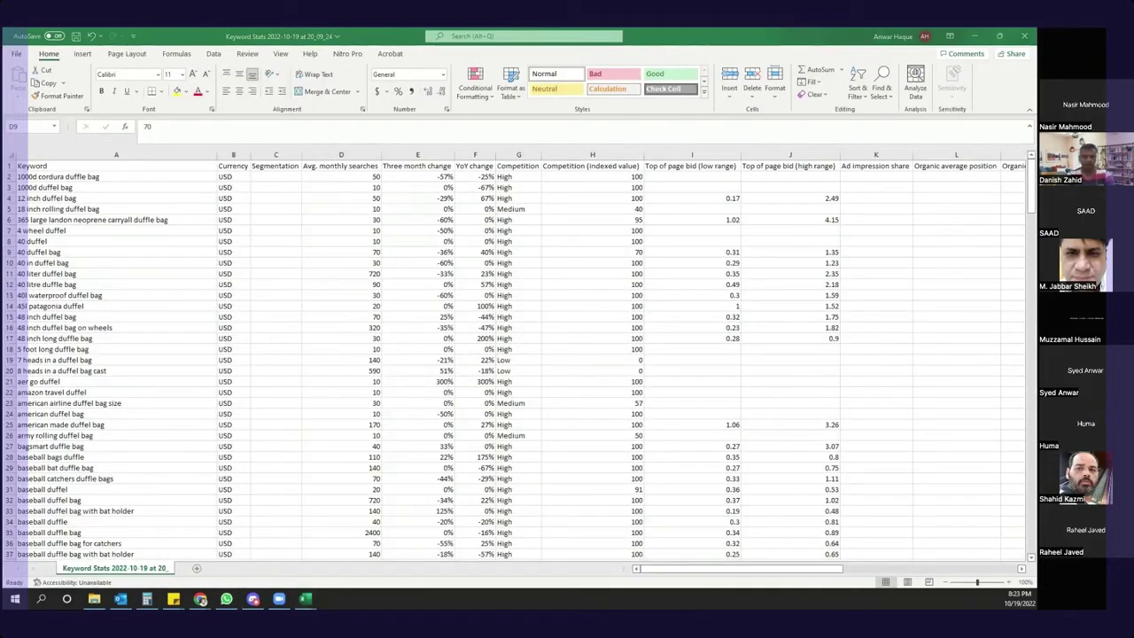
pyautogui.hotkey('alt', 'Tab')
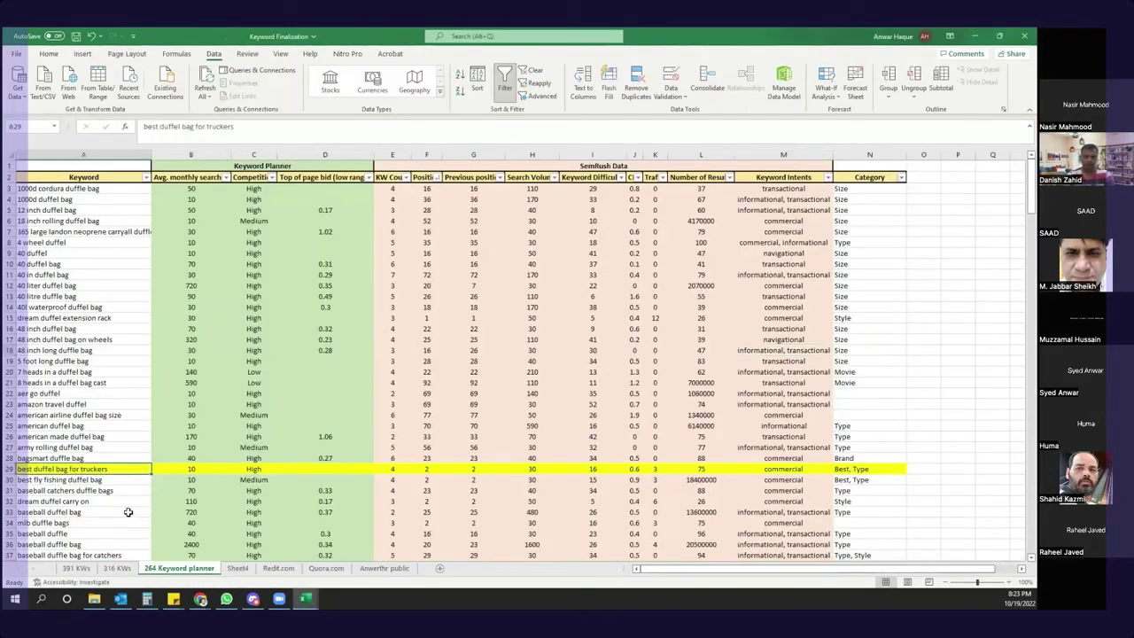
pyautogui.hotkey('ctrl', 'c')
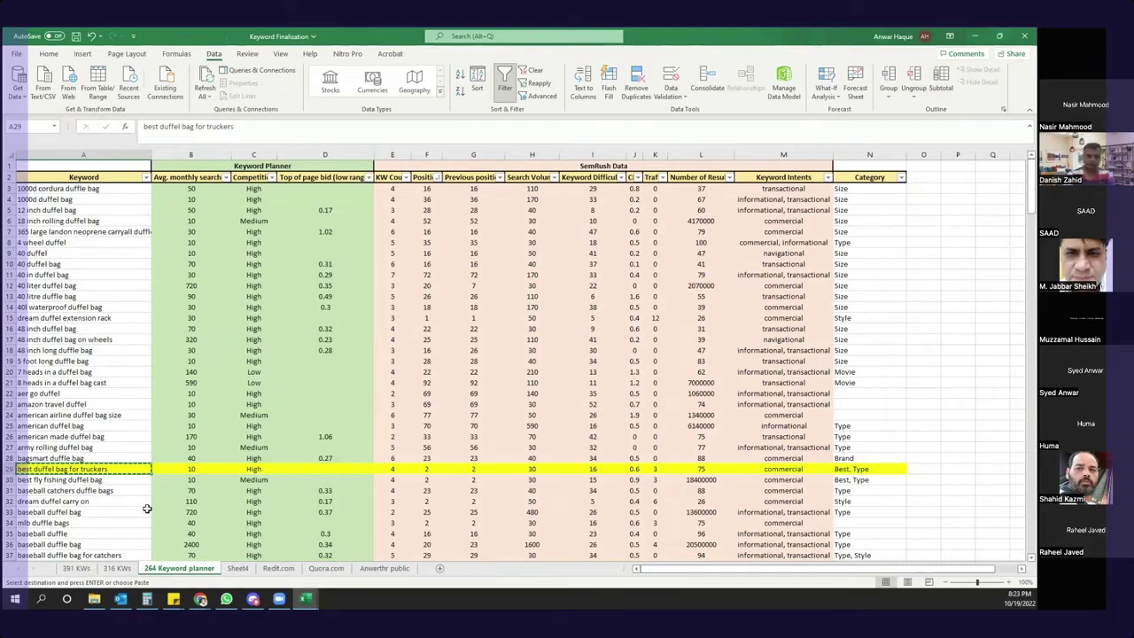
pyautogui.scroll(-1, 129, 496)
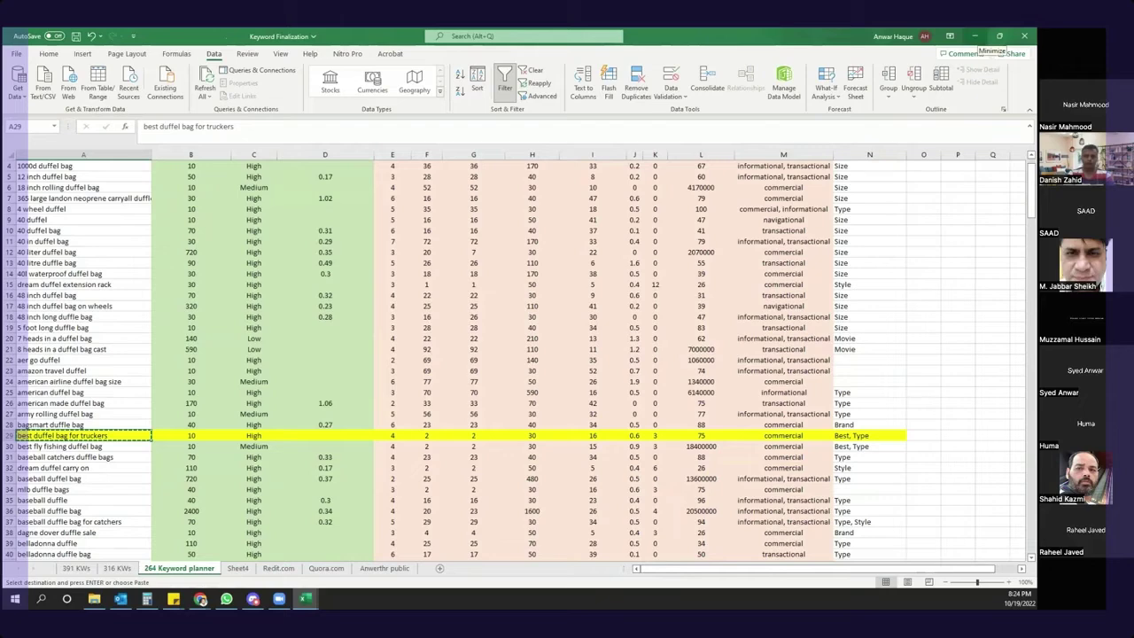
# - Review the keyword lists on the Redit.com, Quora.com and Anwerthr public sheets
pyautogui.click(291, 570)
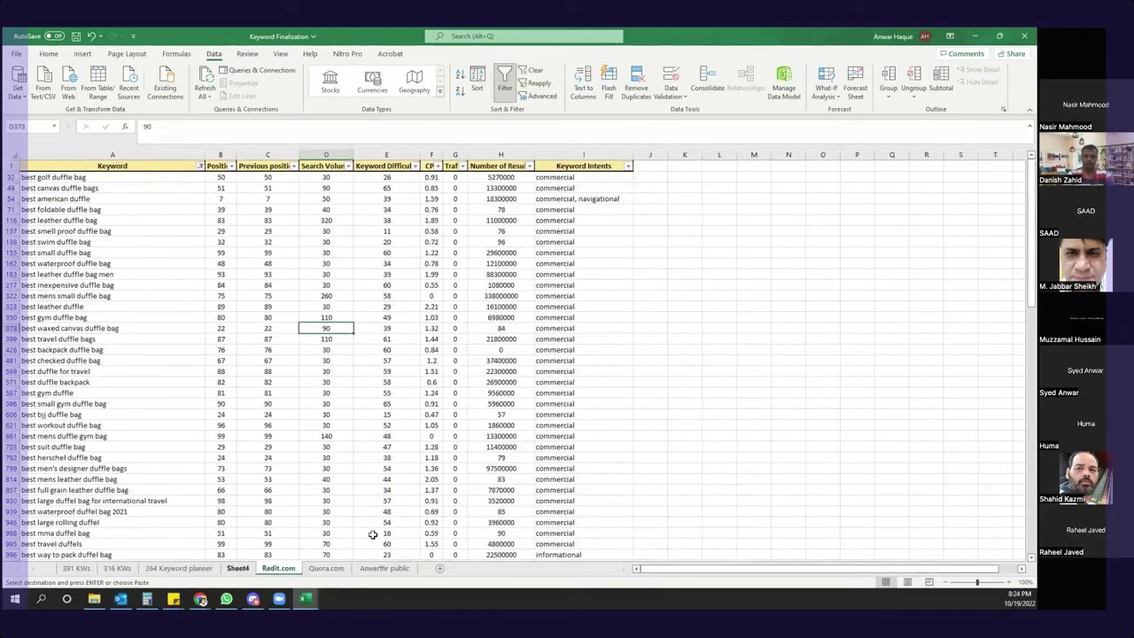
pyautogui.hotkey('ctrl', 'pagedown')
pyautogui.hotkey('ctrl', 'pagedown')
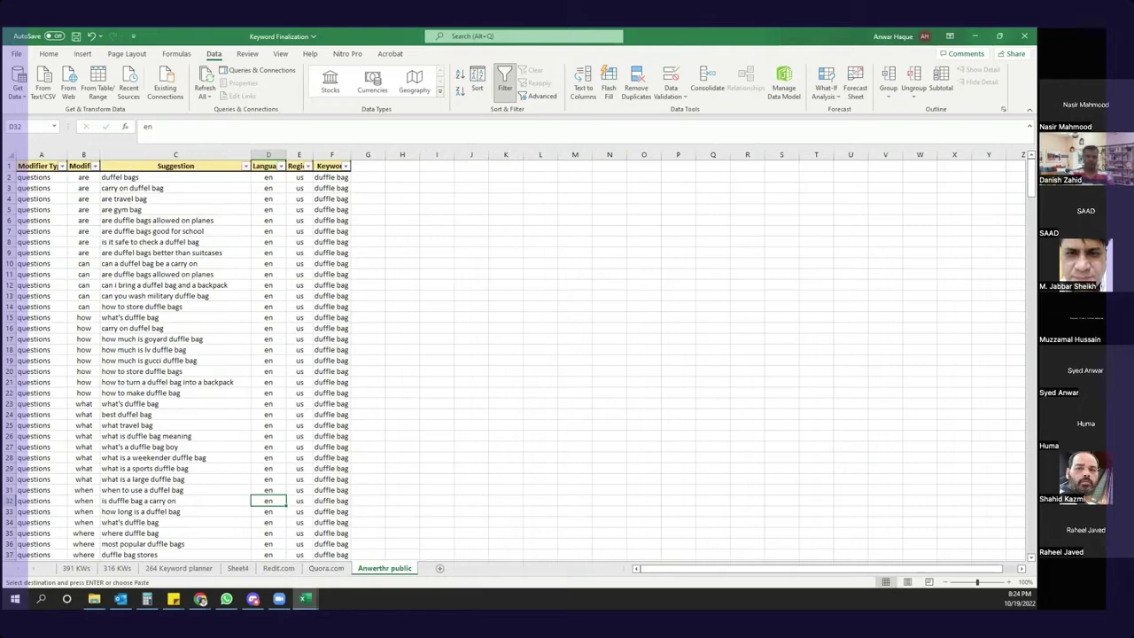
# - Switch to File Explorer and open the Duffle Bag Xmind workbook from the Duffle bag folder
pyautogui.hotkey('alt', 'Tab')
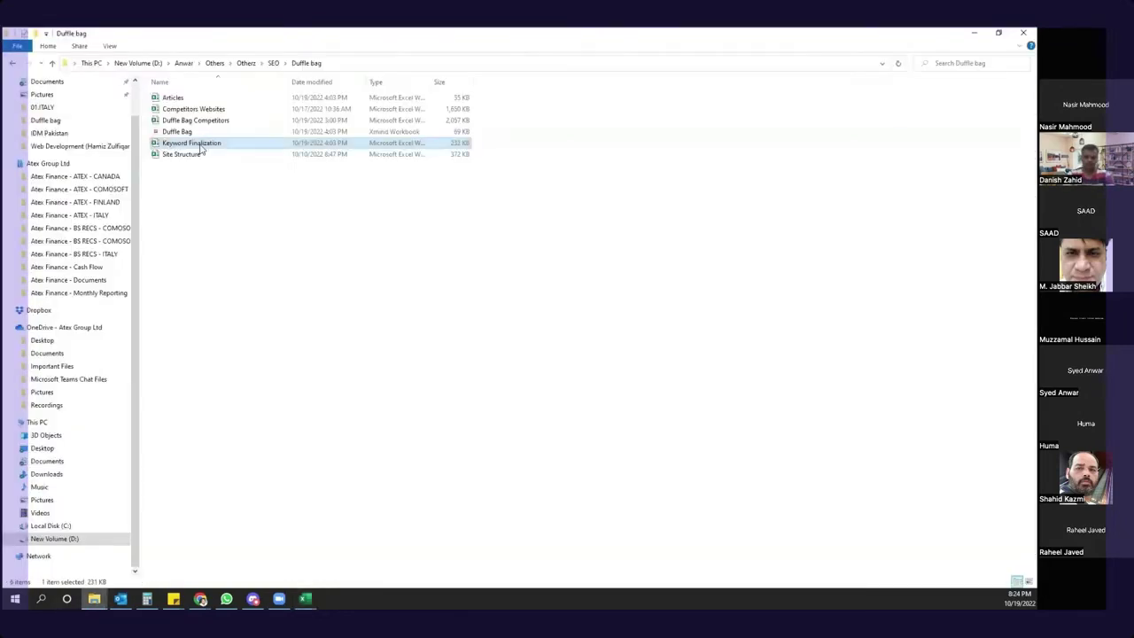
pyautogui.press('Up')
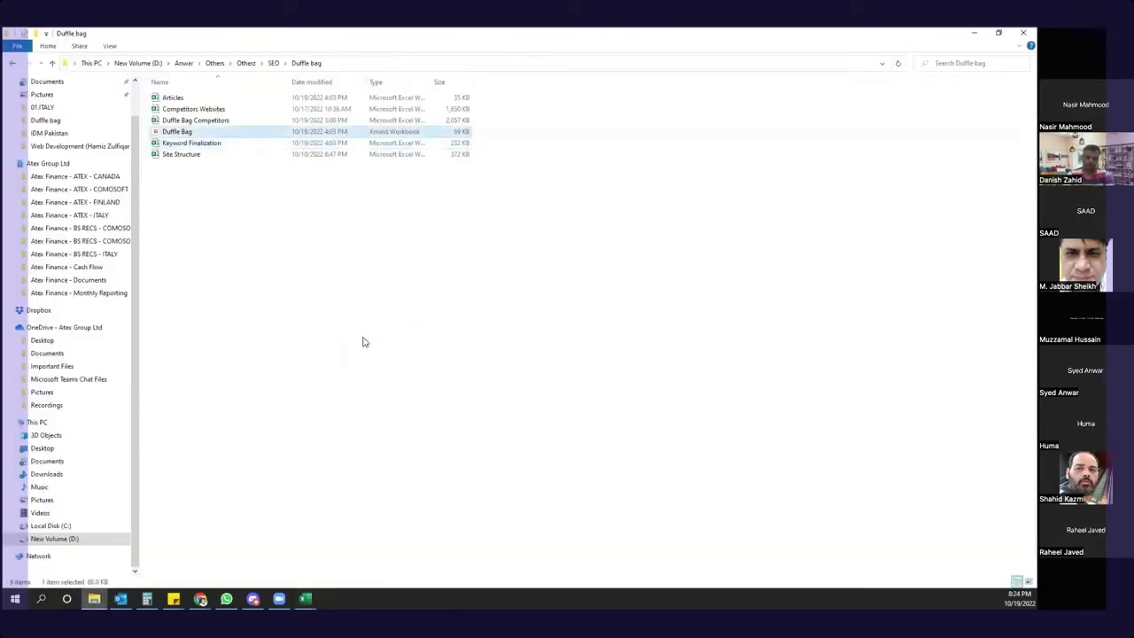
pyautogui.press('Return')
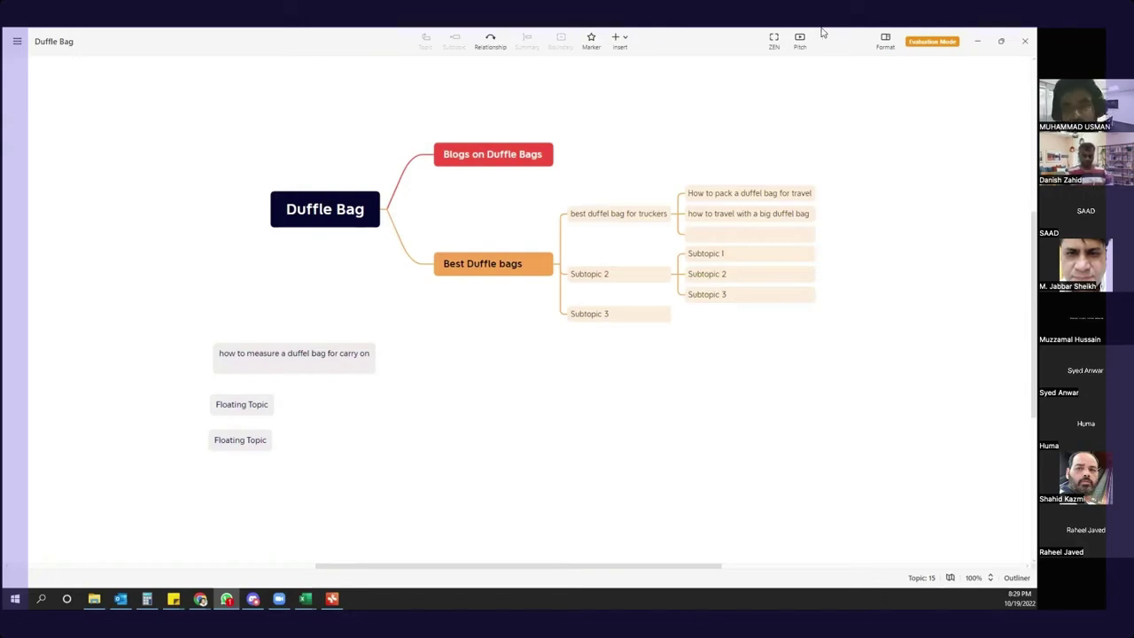
# - Put away the mind map and the other open windows to show the desktop with the keyword research notes
pyautogui.click(1017, 41)
pyautogui.hotkey('alt', 'Tab')
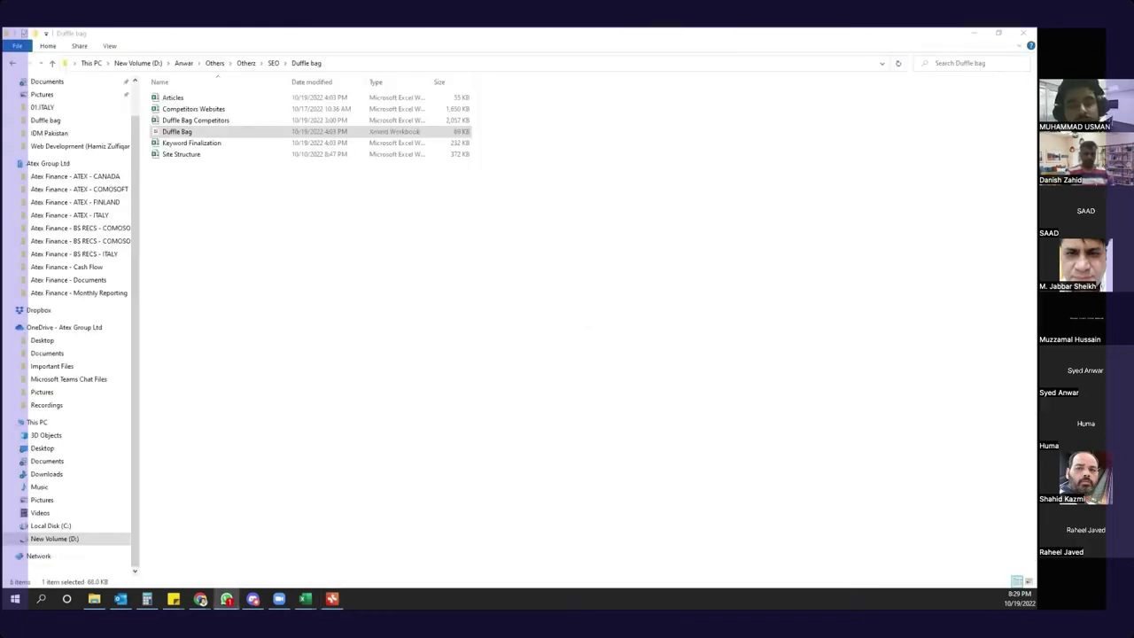
pyautogui.hotkey('alt', 'Tab')
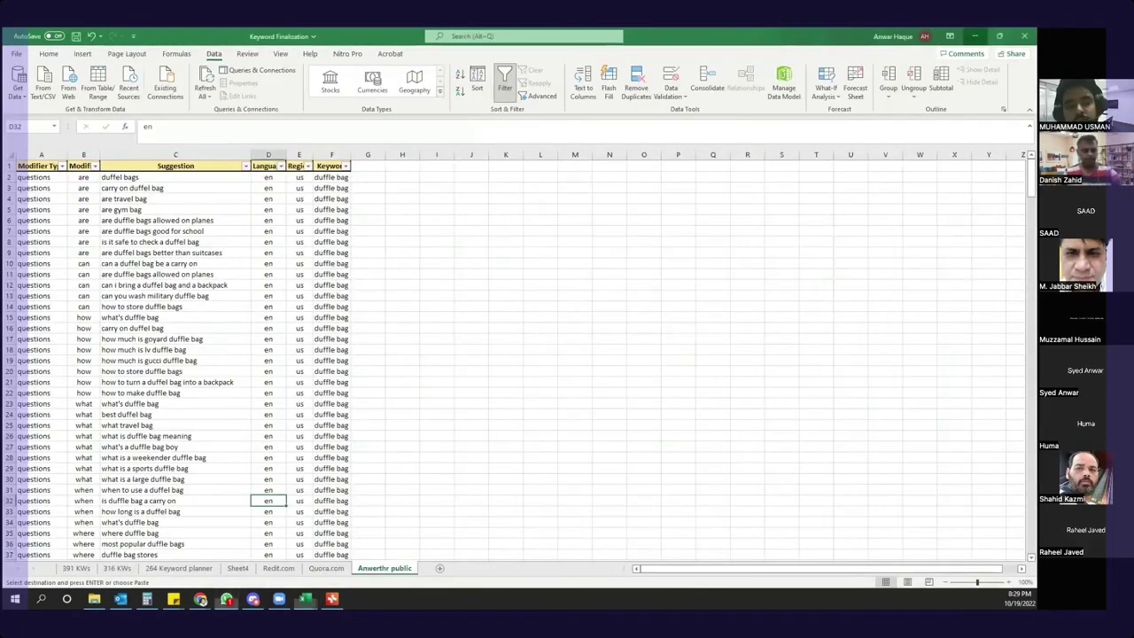
pyautogui.hotkey('alt', 'Tab')
pyautogui.hotkey('alt', 'Tab')
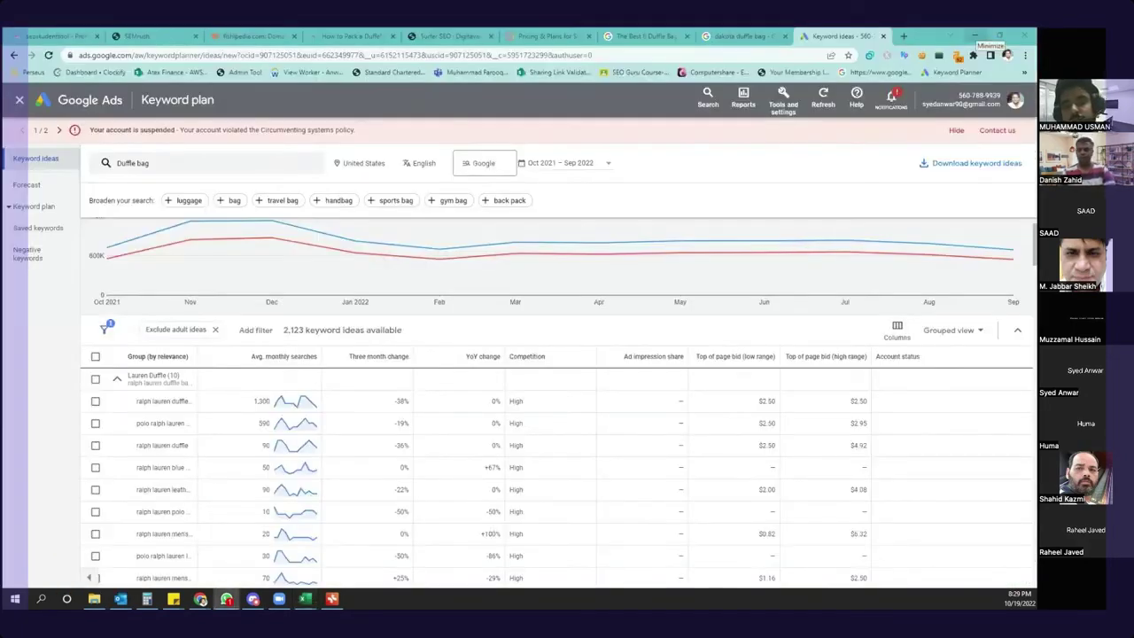
pyautogui.press('super+d')
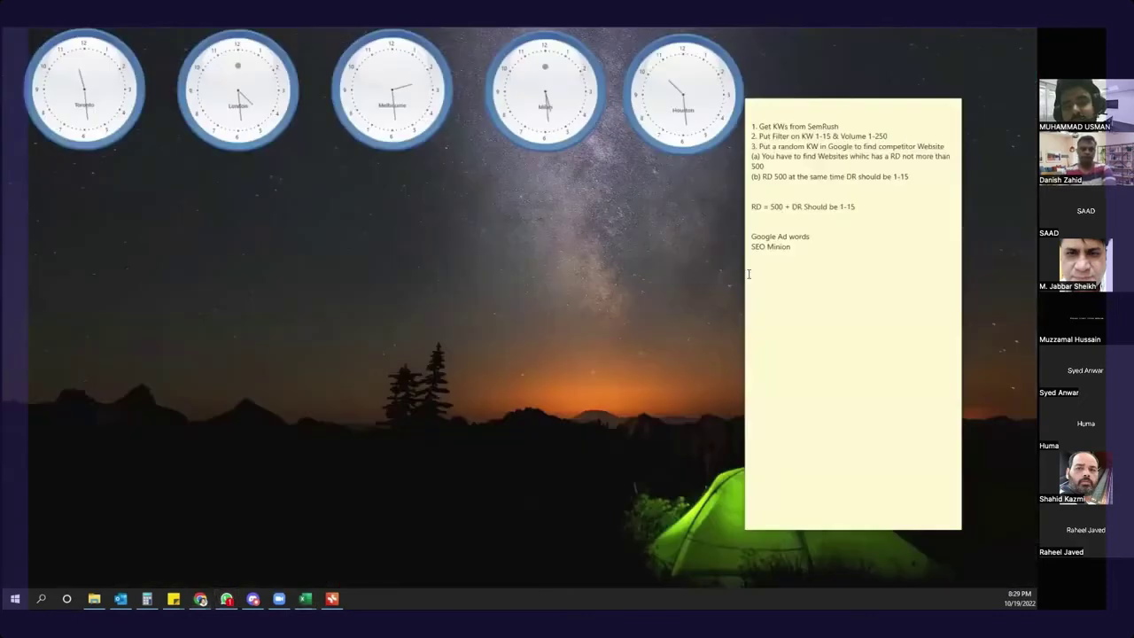